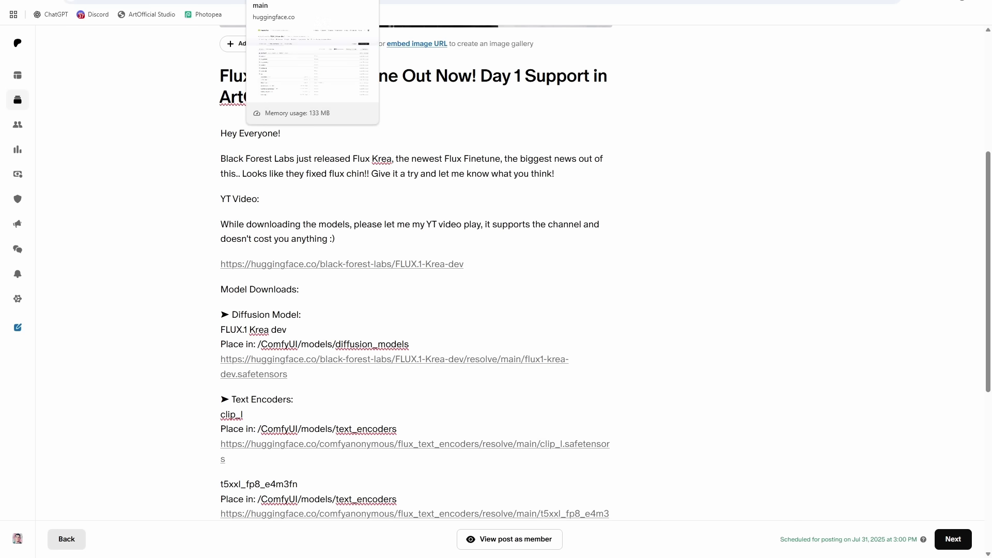
Switch to the FLUX.1-Krea-dev repository on Hugging Face, open its model card and close the inference providers notice.
click(290, 1)
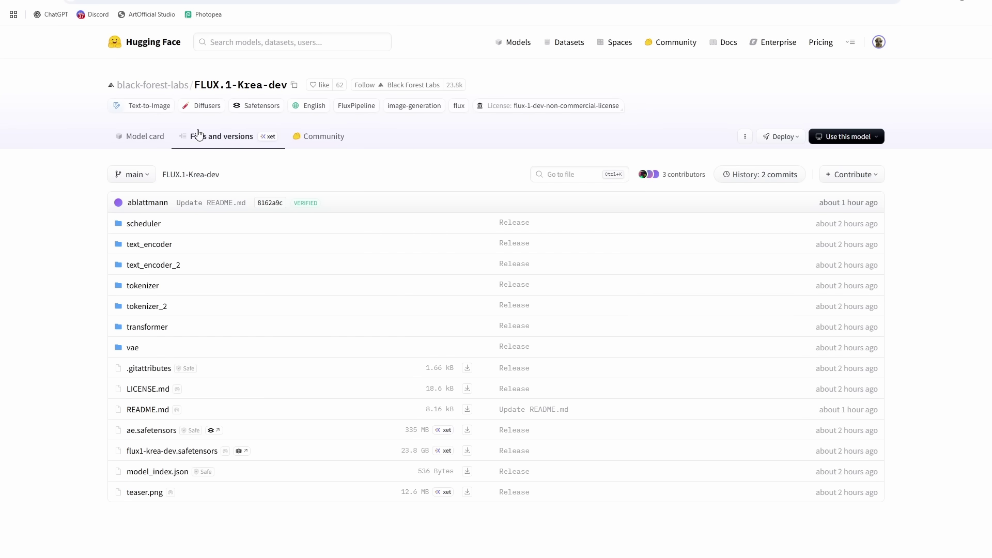
click(175, 85)
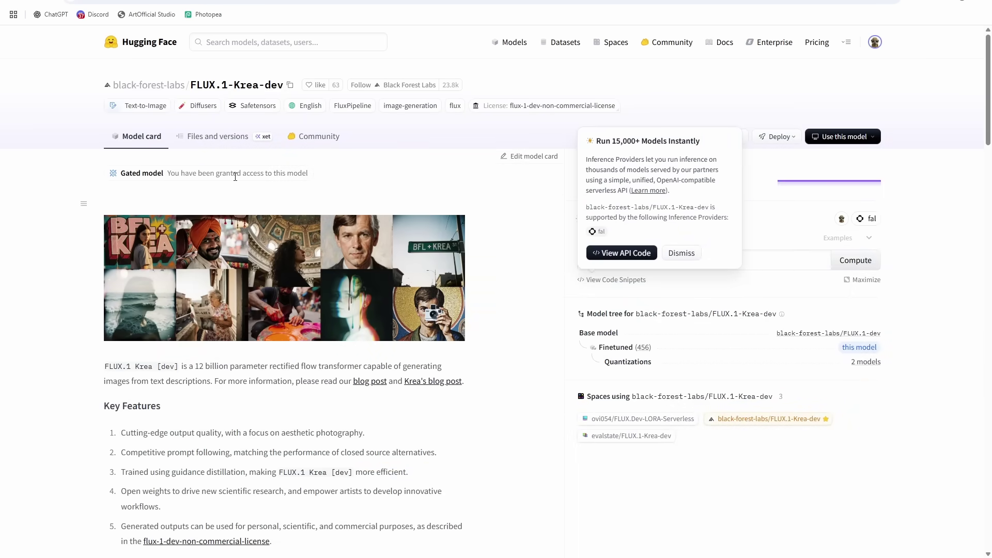
click(547, 219)
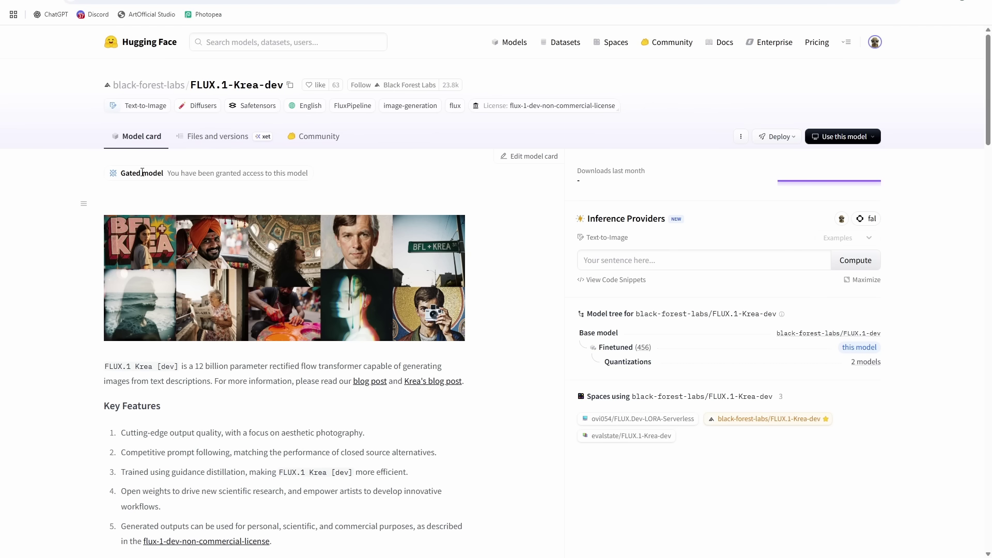
Check the gated model access notice and key features on the model card, and open the repository's file list.
drag(307, 175, 165, 174)
click(171, 176)
drag(149, 173, 258, 174)
click(258, 174)
scroll(310, 155, down, 1)
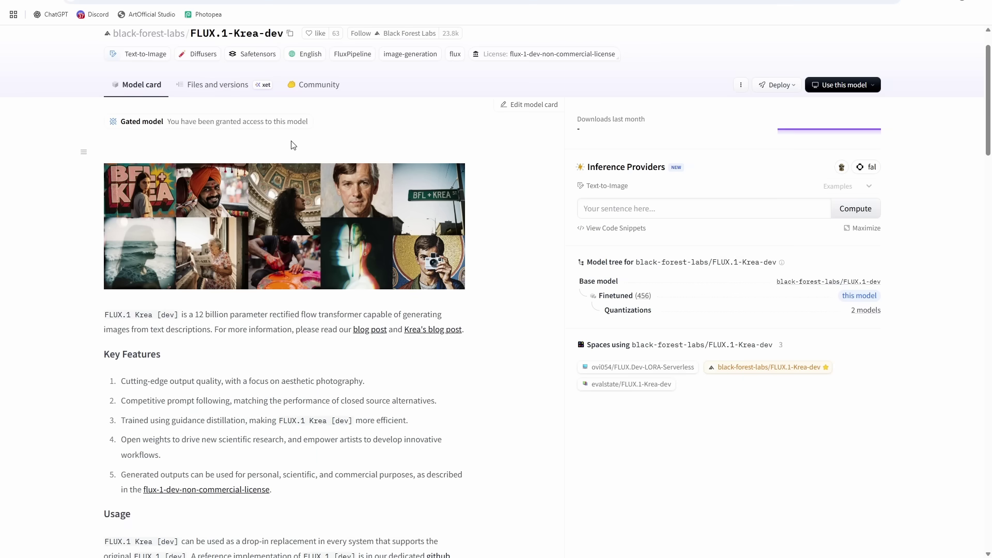
scroll(292, 144, down, 2)
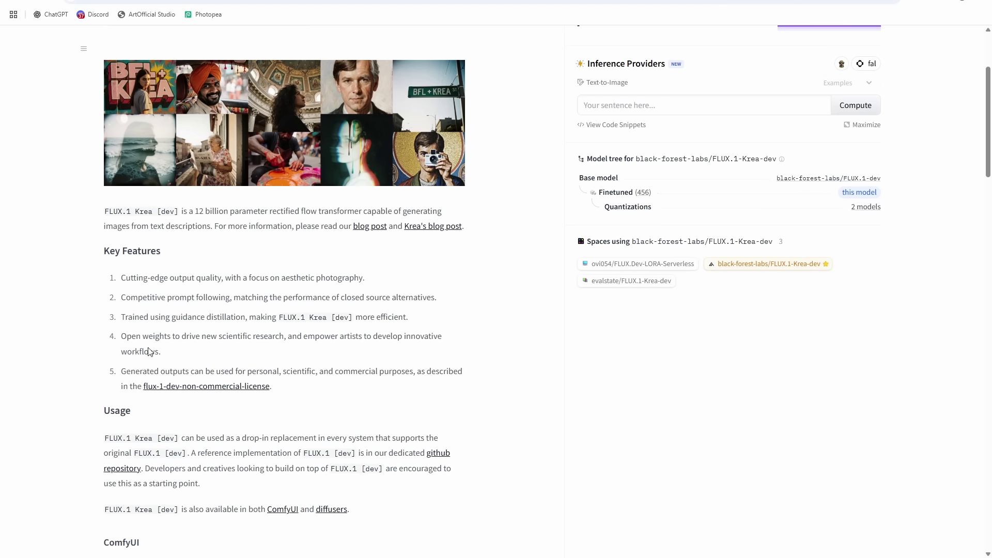
scroll(216, 151, up, 3)
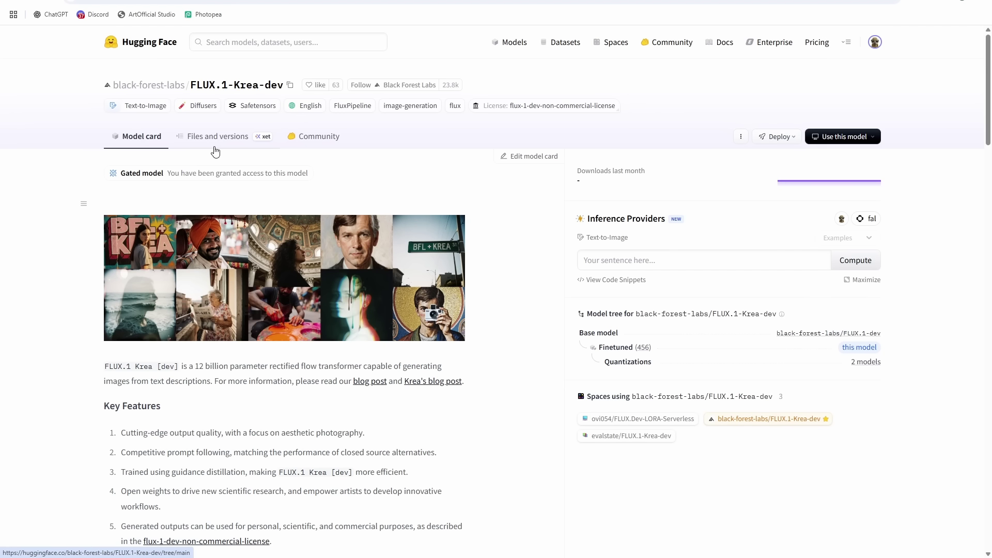
drag(142, 173, 244, 173)
click(275, 172)
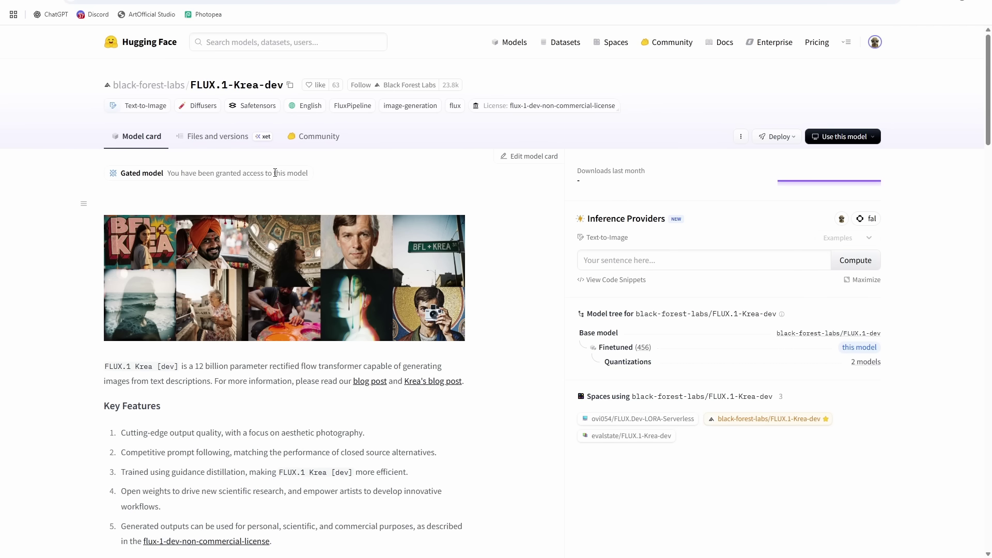
click(218, 136)
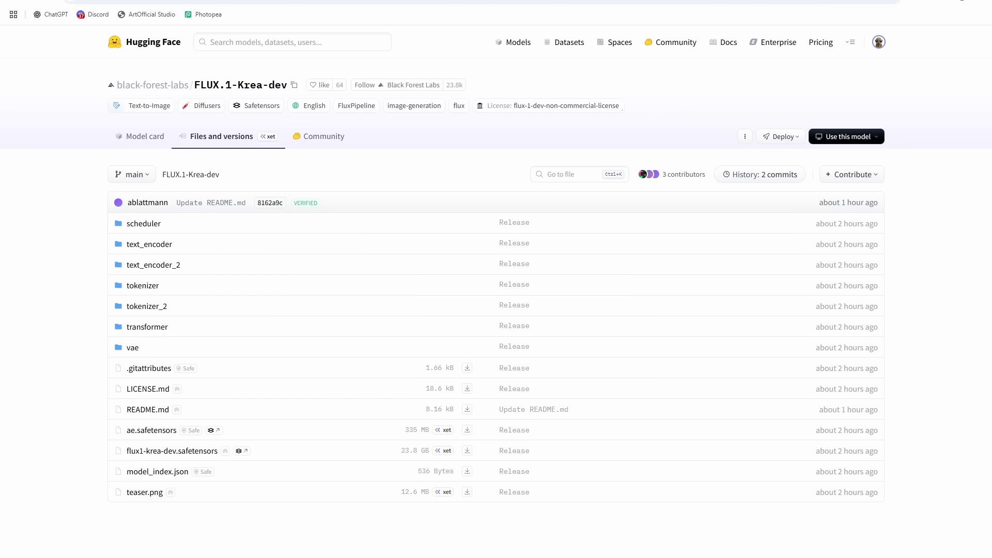
Return to the Flux Krea post and review its model download links, target folders and attached workflow file.
key(ctrl+Tab)
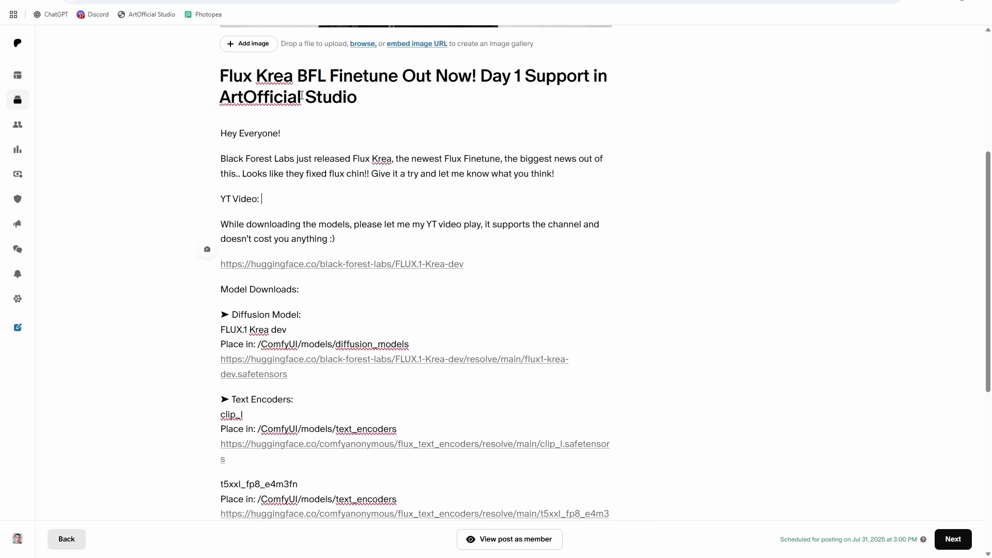
scroll(303, 96, up, 5)
scroll(342, 122, down, 5)
scroll(342, 123, down, 2)
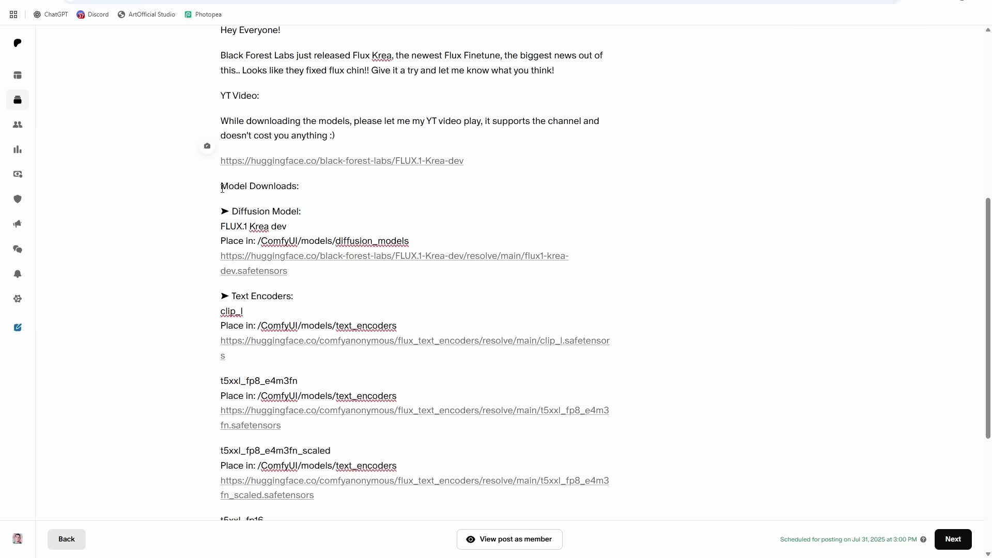
drag(222, 186, 486, 302)
click(485, 302)
scroll(478, 275, down, 3)
scroll(388, 237, up, 1)
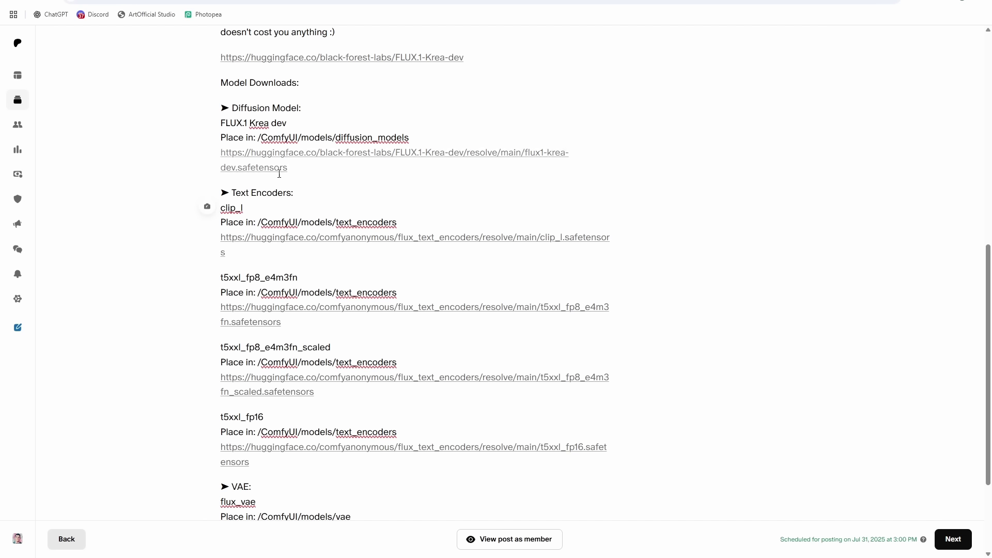
scroll(263, 318, down, 2)
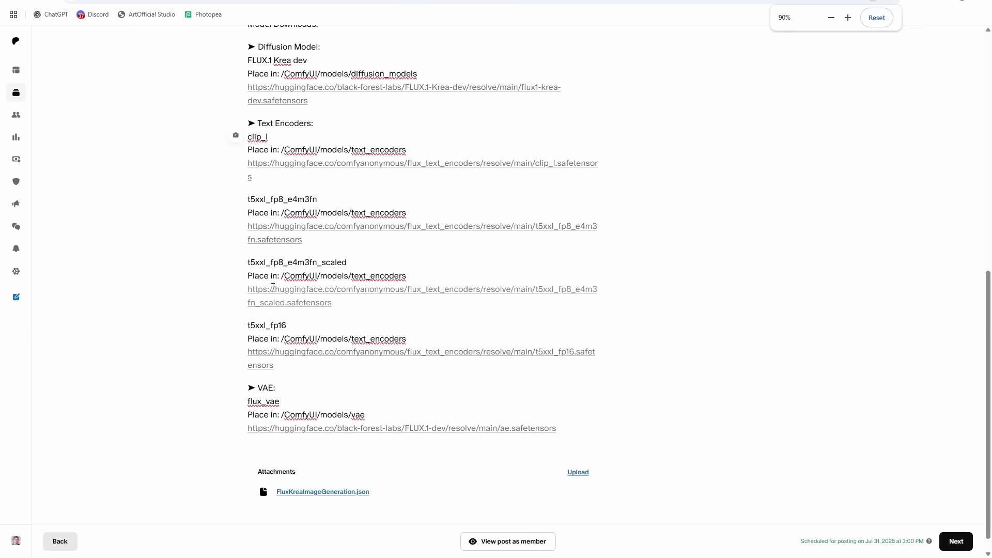
scroll(263, 304, up, 2)
scroll(263, 304, down, 1)
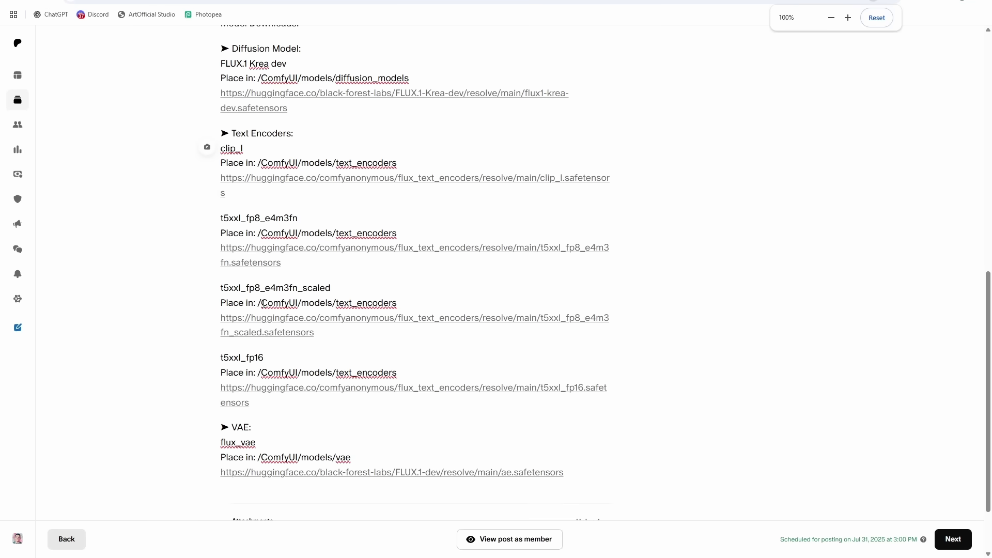
scroll(263, 289, down, 1)
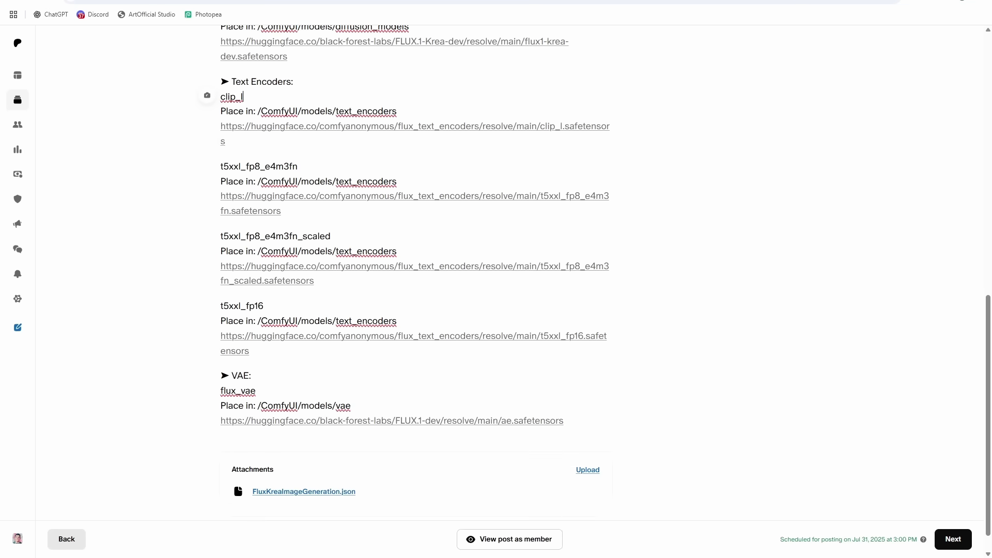
Switch to File Explorer, select flux1-krea-dev.safetensors in flux_krea, and open the ComfyUI folder in a second window.
key(alt+Tab)
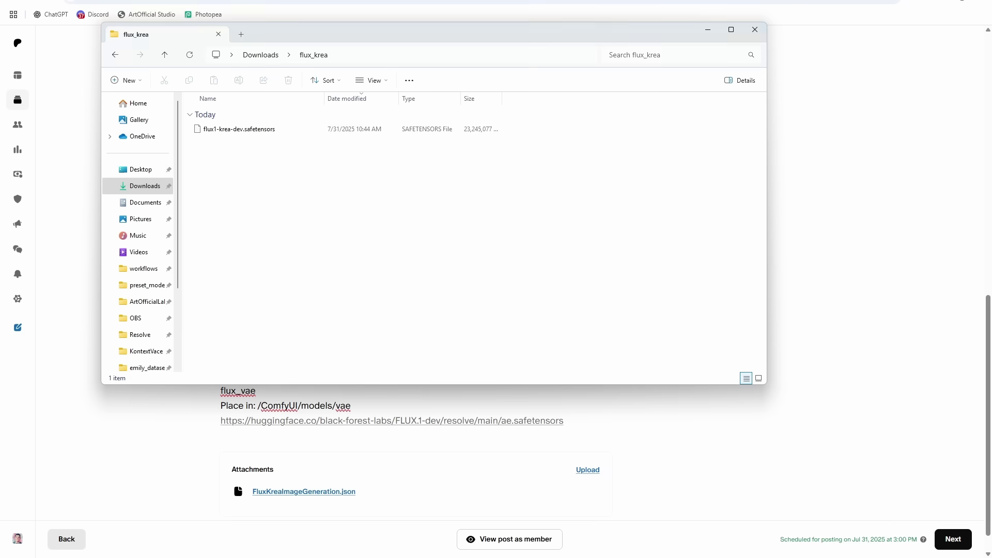
click(262, 130)
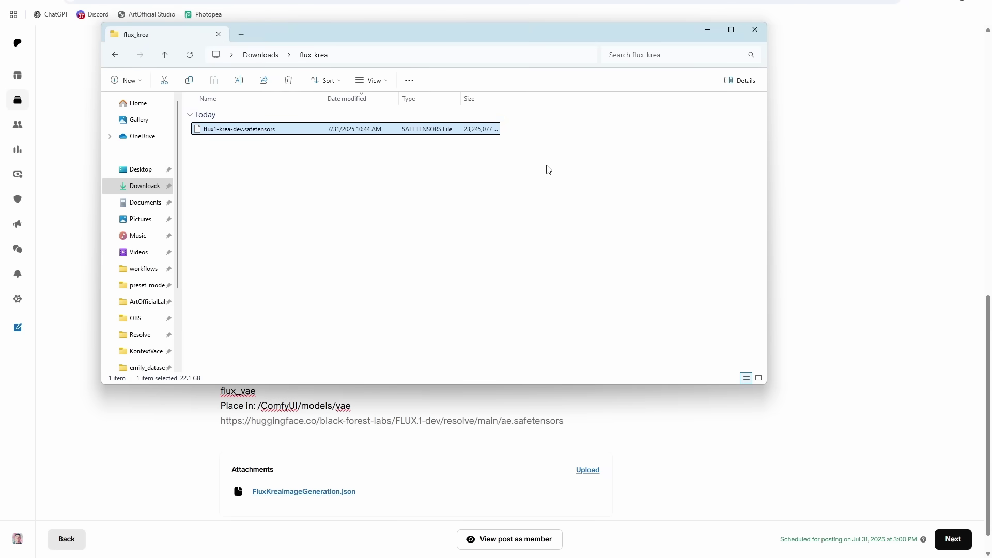
key(alt+Tab)
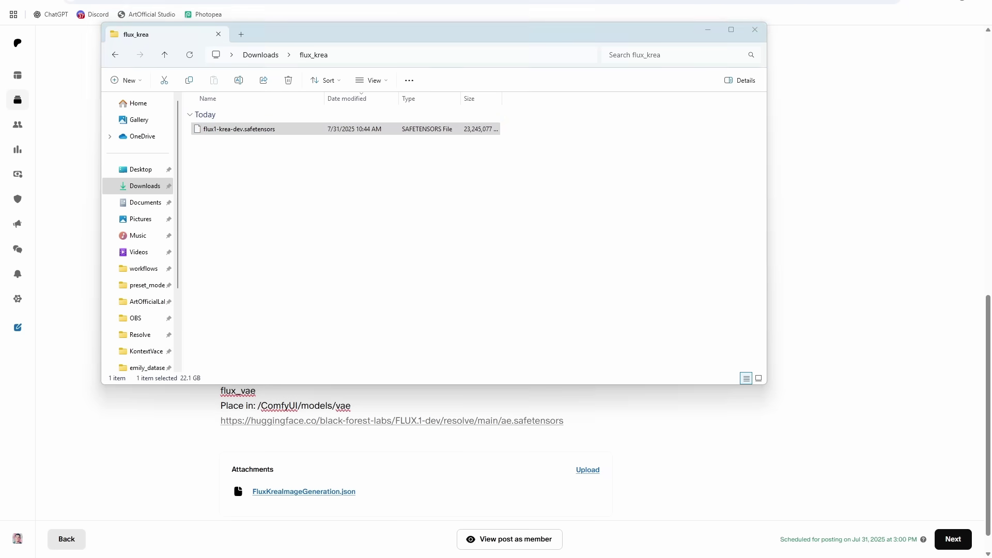
right_click(486, 557)
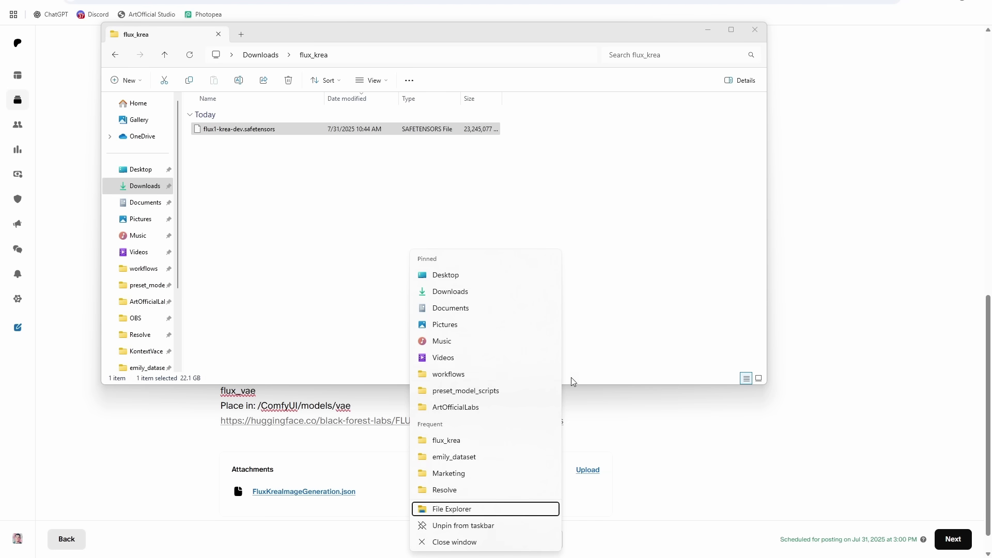
click(449, 384)
drag(476, 8, 457, 197)
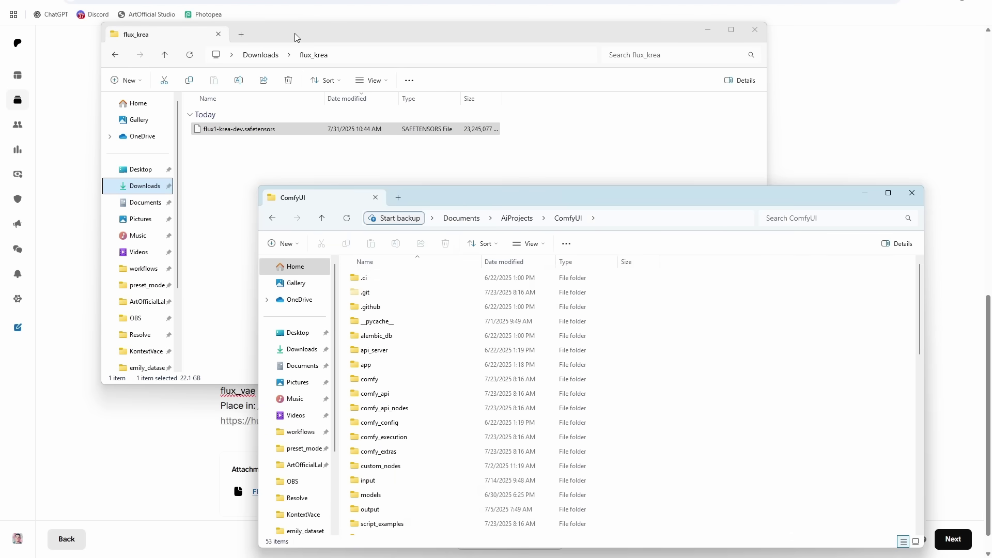
Move the flux_krea window aside and reposition the ComfyUI window over the post.
drag(298, 37, 990, 206)
key(Escape)
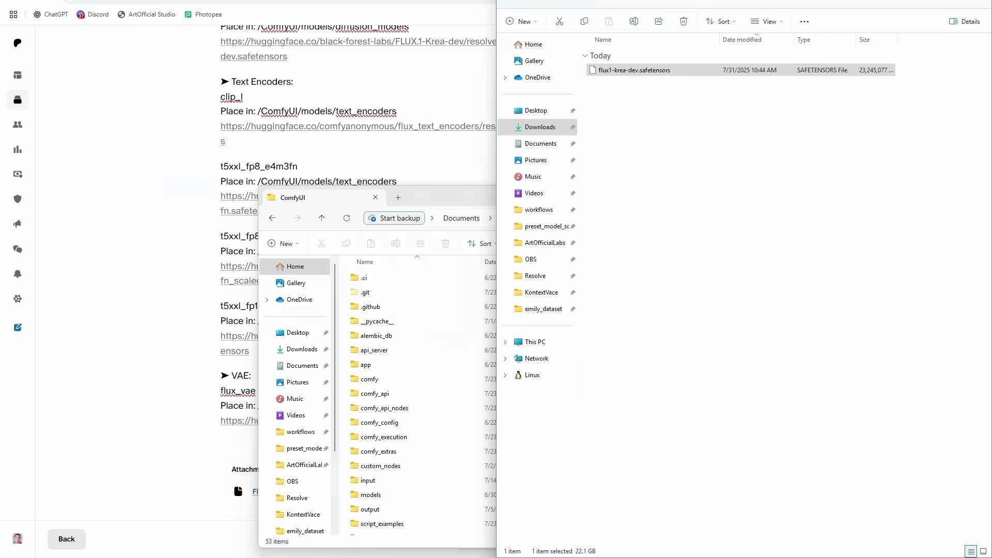
drag(620, 2, 989, 78)
scroll(317, 114, up, 2)
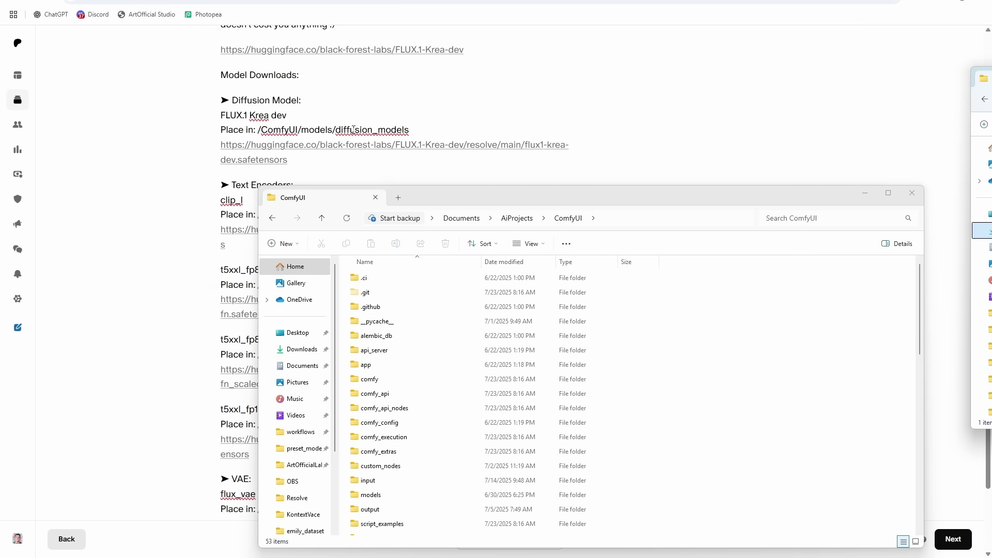
drag(556, 202, 427, 84)
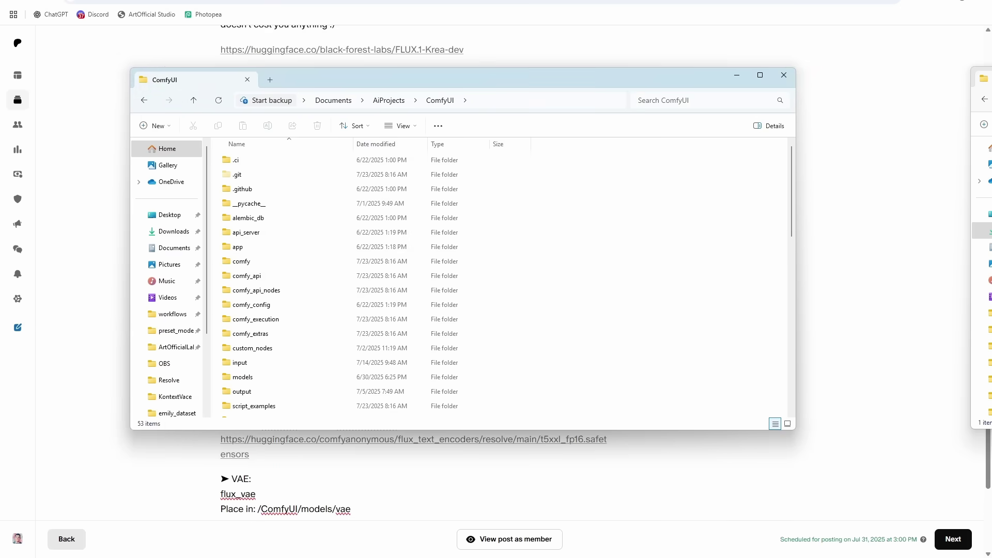
Move flux1-krea-dev.safetensors from the flux_krea folder into ComfyUI/models/diffusion_models.
scroll(298, 358, down, 2)
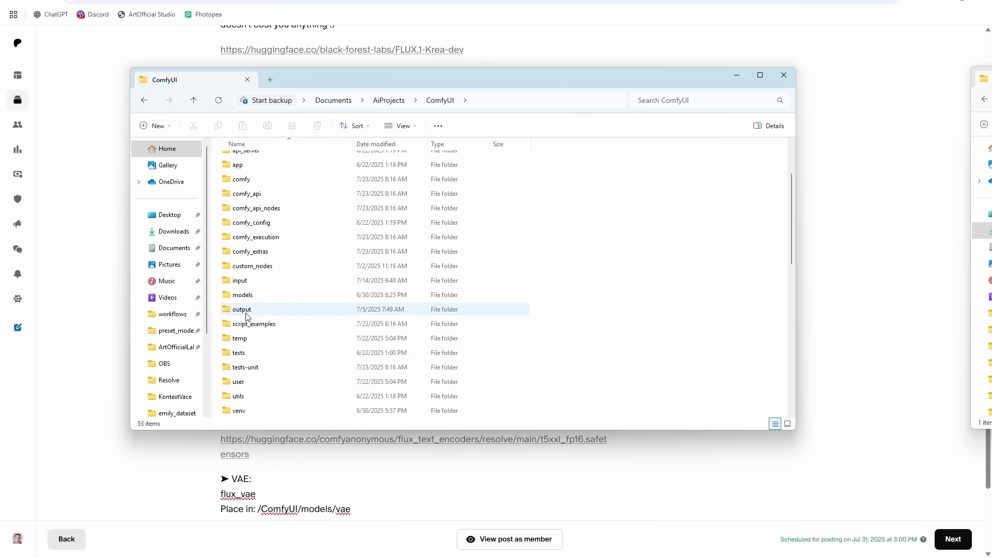
scroll(238, 284, down, 2)
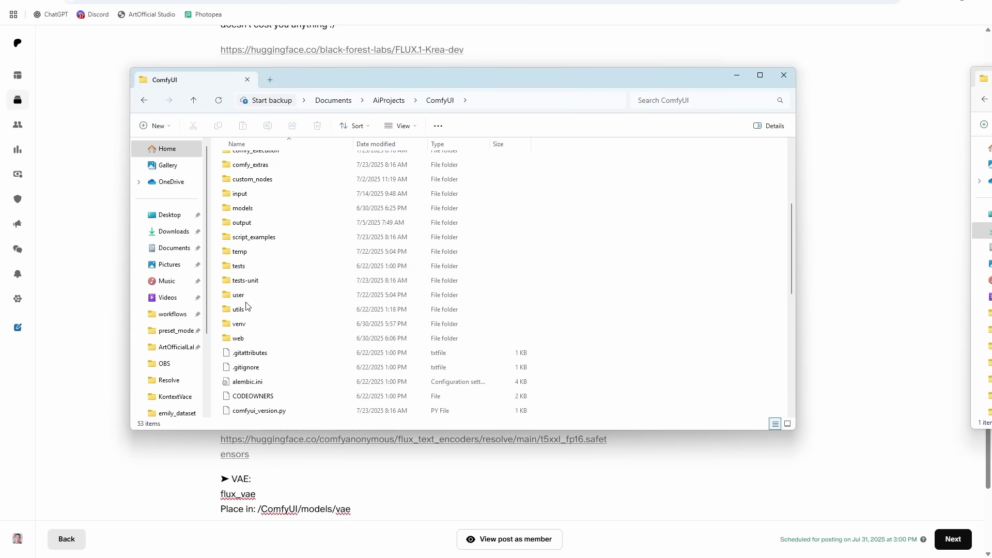
double_click(251, 210)
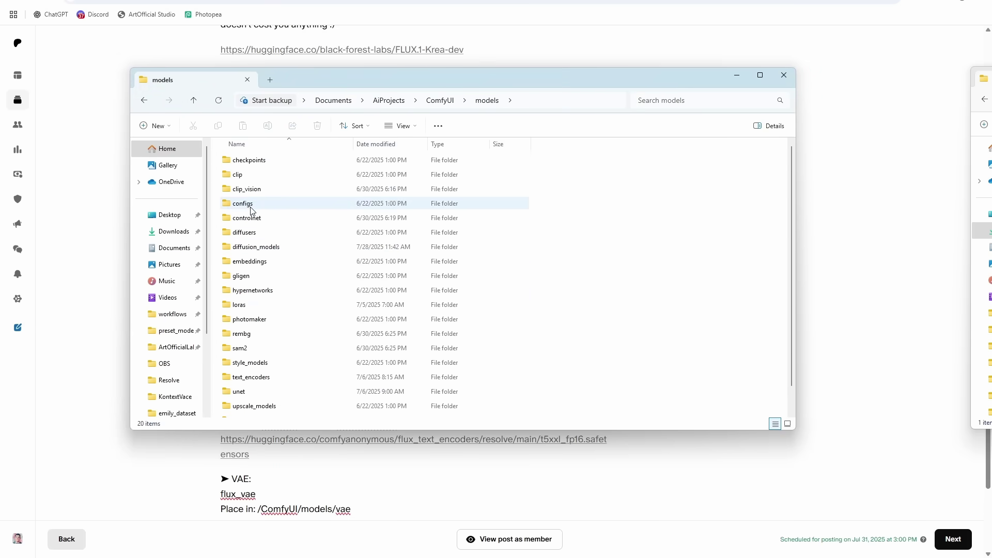
double_click(256, 250)
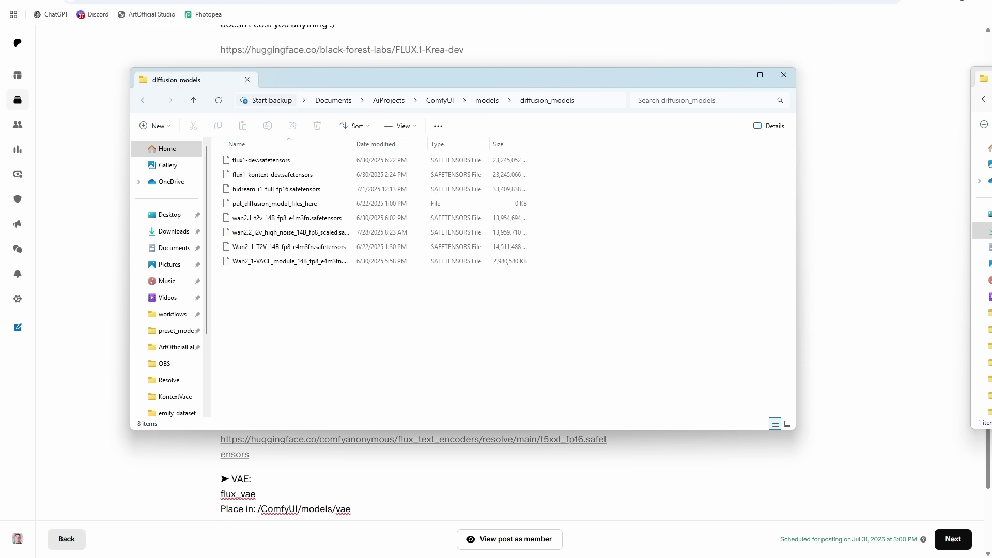
drag(991, 81, 661, 314)
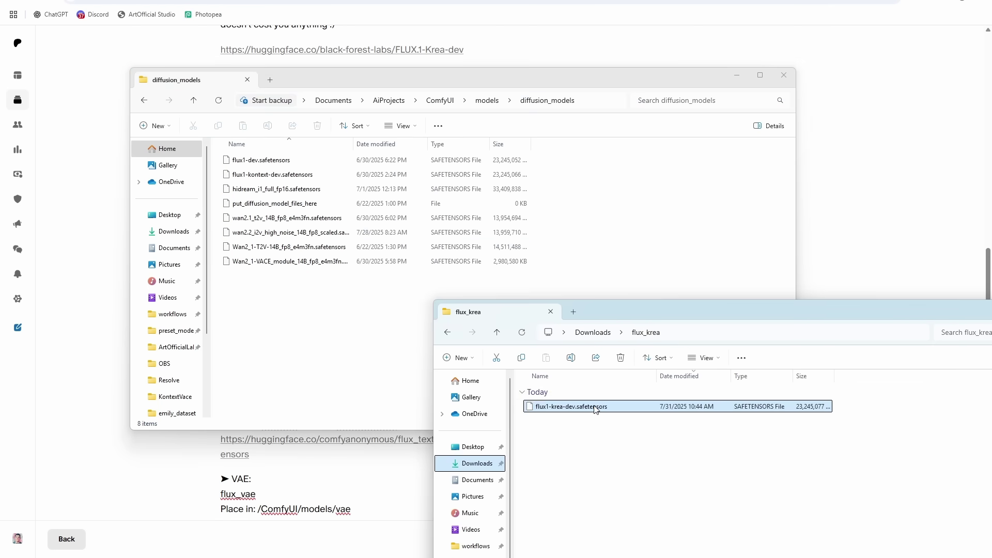
drag(594, 408, 343, 295)
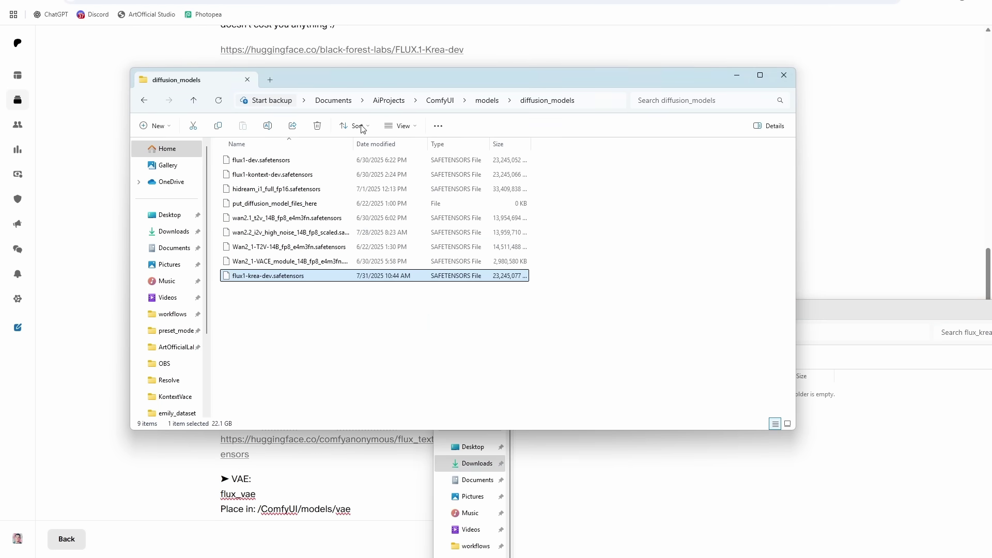
Return to the post and compare the text encoder entries t5xxl_fp8_e4m3fn, t5xxl_fp8_e4m3fn_scaled and t5xxl_fp16.
key(alt+Tab)
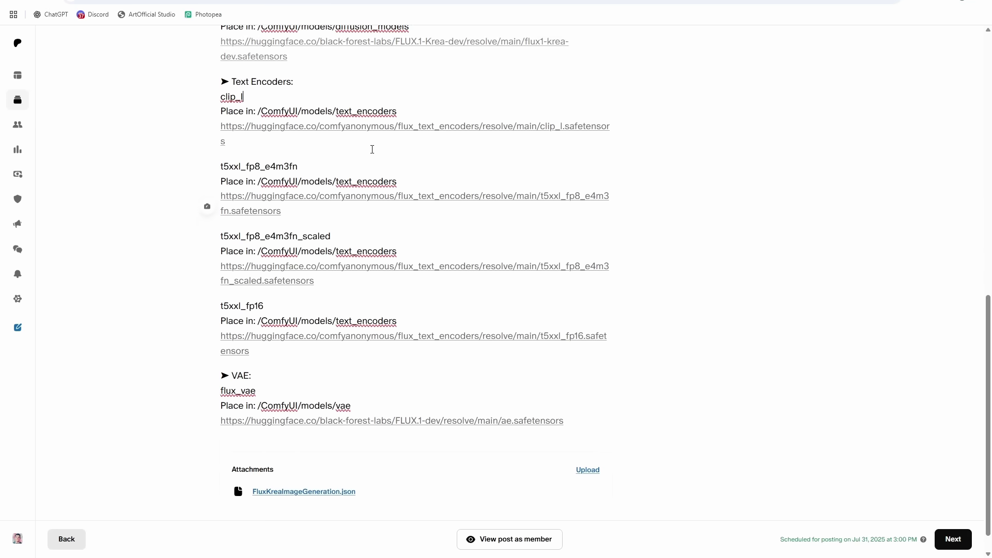
scroll(373, 149, up, 2)
drag(266, 429, 210, 246)
click(335, 289)
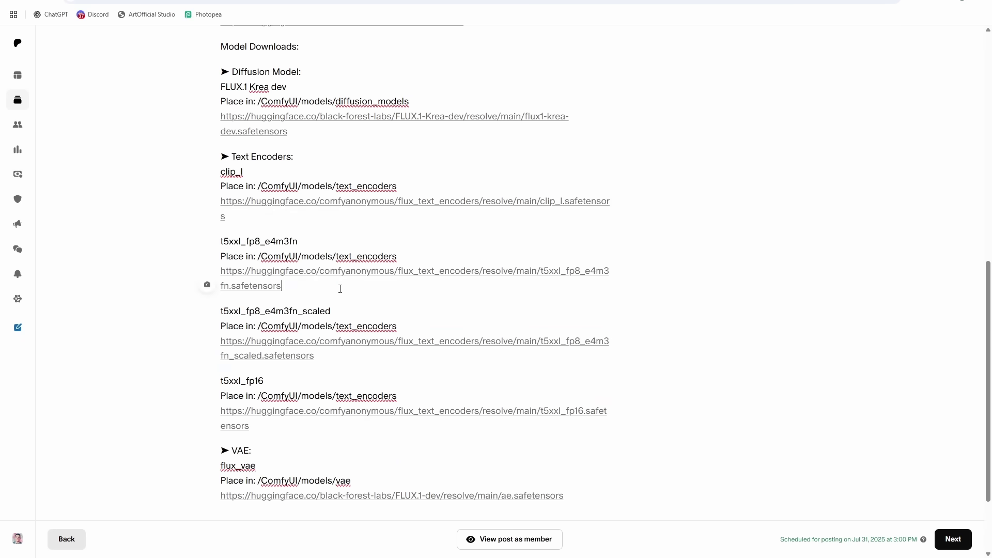
drag(252, 451, 214, 279)
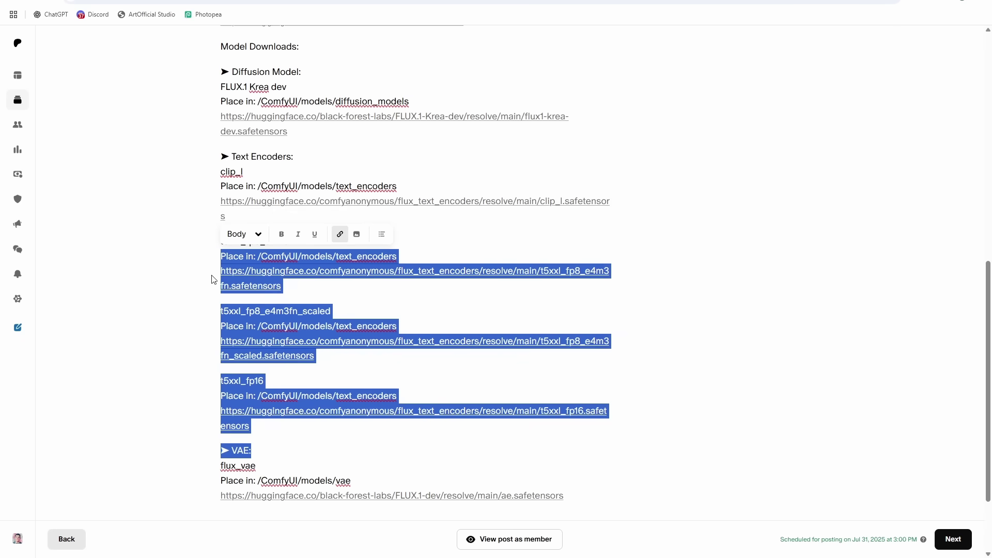
click(268, 423)
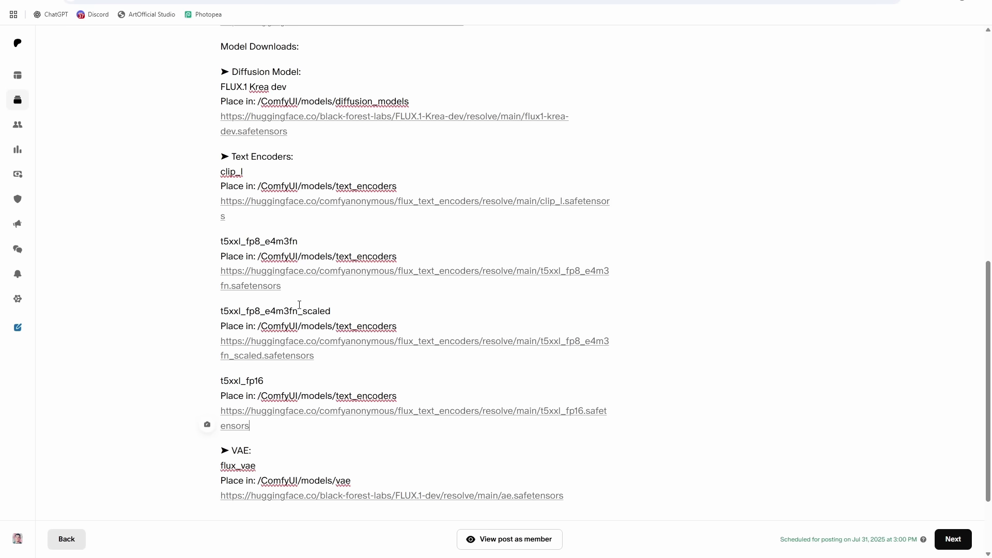
drag(323, 356, 218, 310)
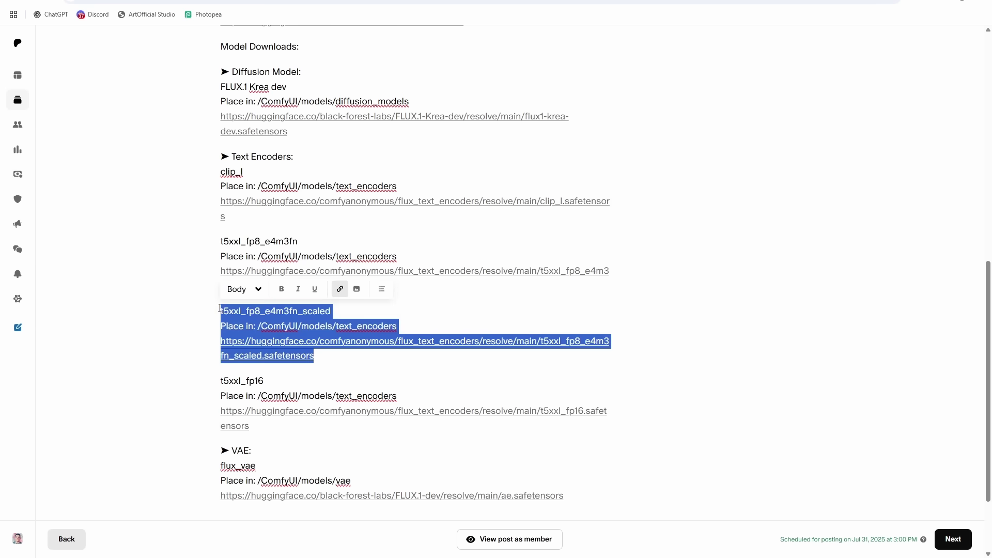
click(435, 327)
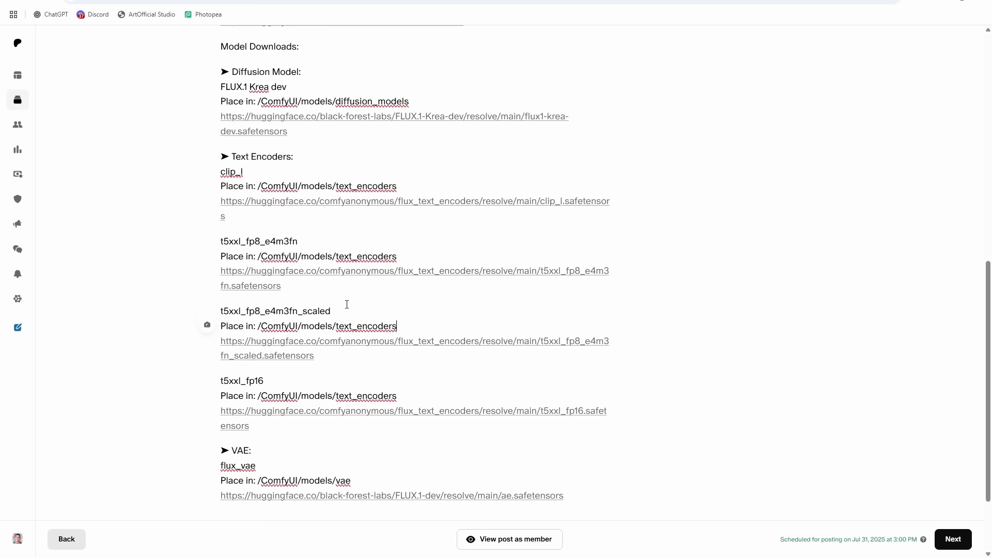
drag(349, 306, 205, 308)
click(351, 321)
click(285, 383)
click(306, 243)
scroll(364, 244, up, 1)
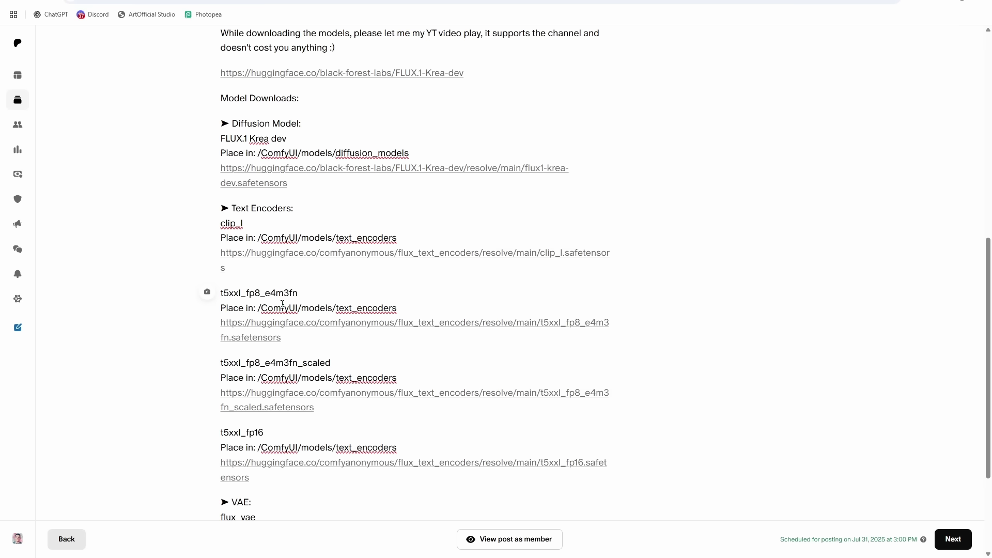
Get the FluxKreaImageGeneration.json attachment from the post and load it from the recent downloads onto the ComfyUI canvas.
scroll(824, 392, down, 1)
scroll(515, 355, down, 2)
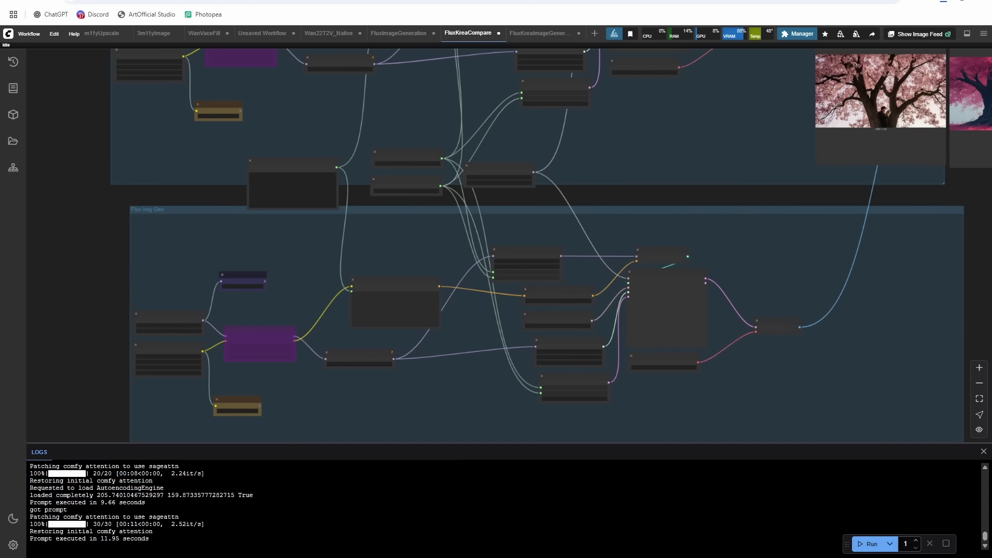
scroll(318, 107, down, 3)
drag(317, 107, 356, 186)
scroll(350, 239, up, 5)
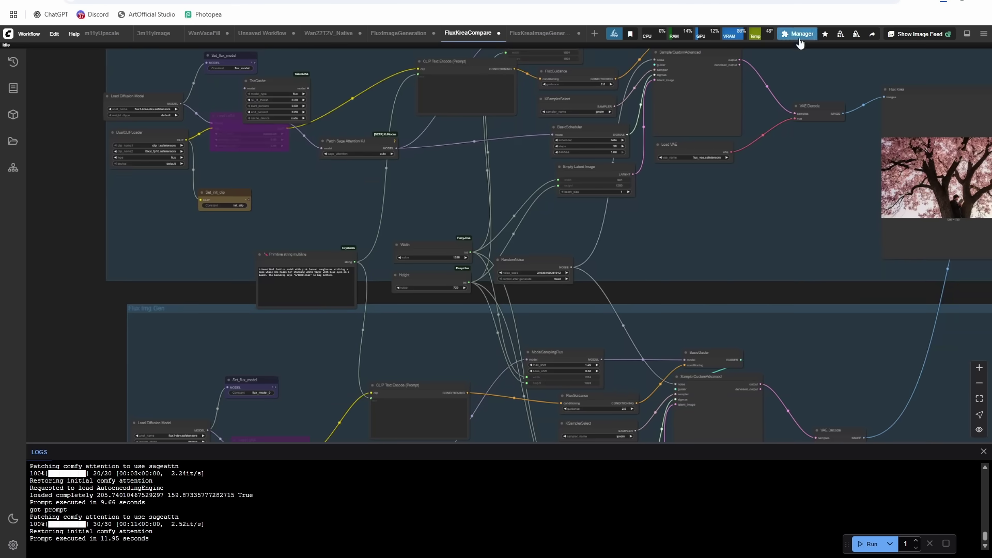
click(943, 2)
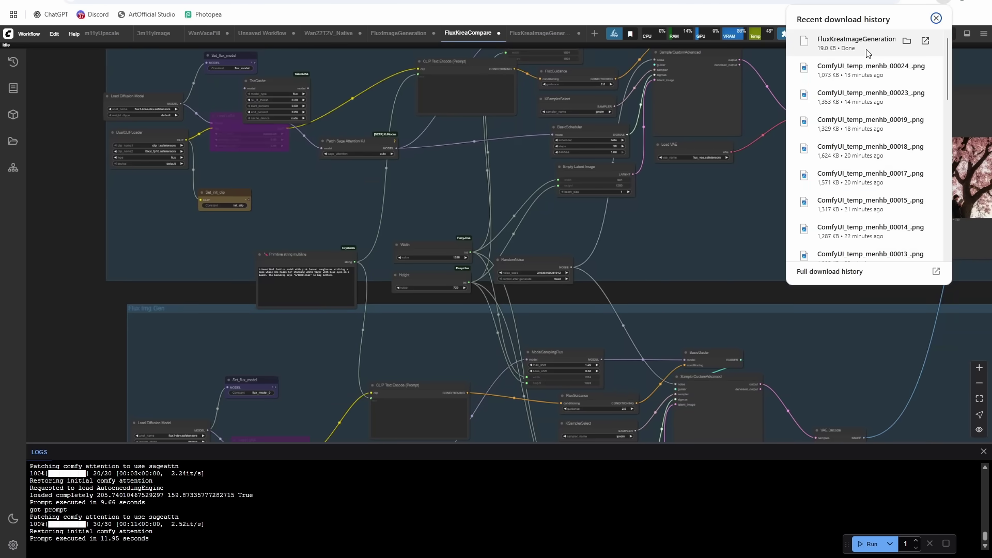
drag(867, 50, 466, 265)
drag(260, 287, 565, 308)
scroll(565, 307, up, 1)
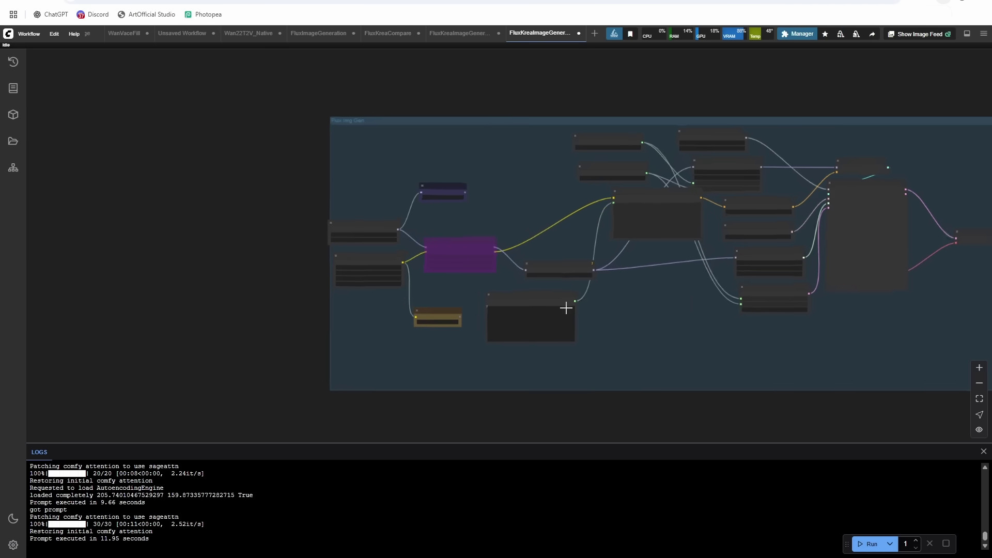
scroll(565, 309, up, 4)
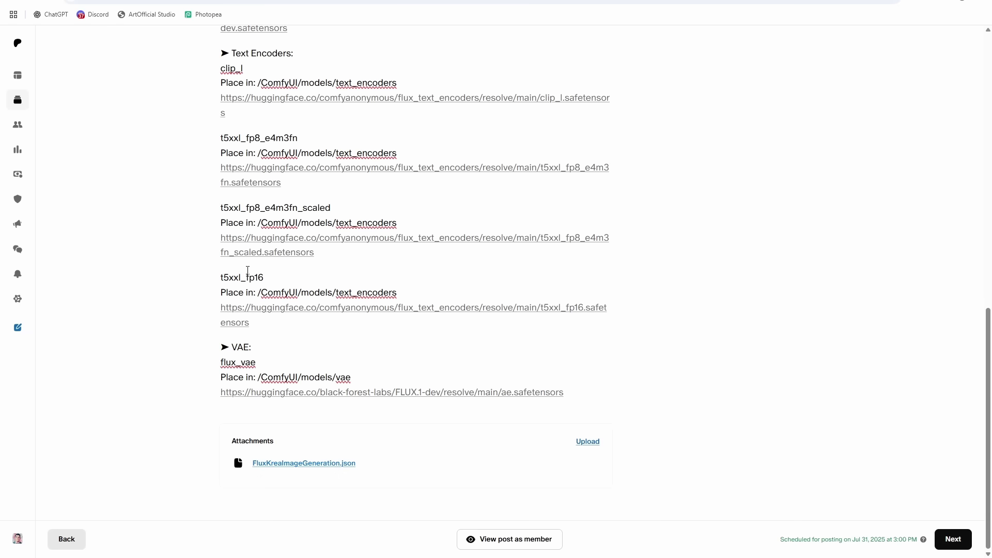
Return to the post and review the t5xxl_fp16, t5xxl_fp8_e4m3fn_scaled and t5xxl_fp8_e4m3fn text encoder entries.
double_click(275, 277)
click(349, 206)
scroll(326, 199, up, 1)
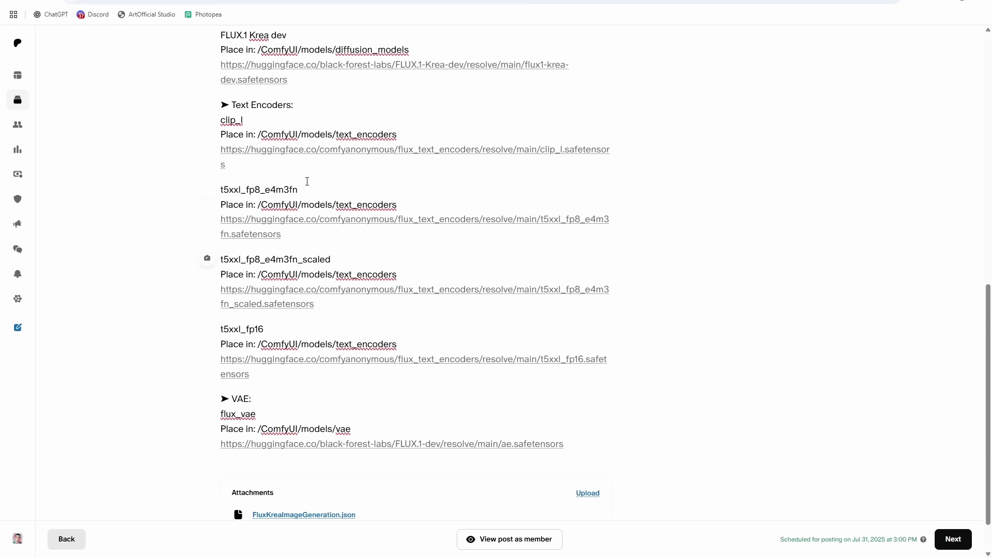
click(303, 189)
scroll(294, 135, up, 3)
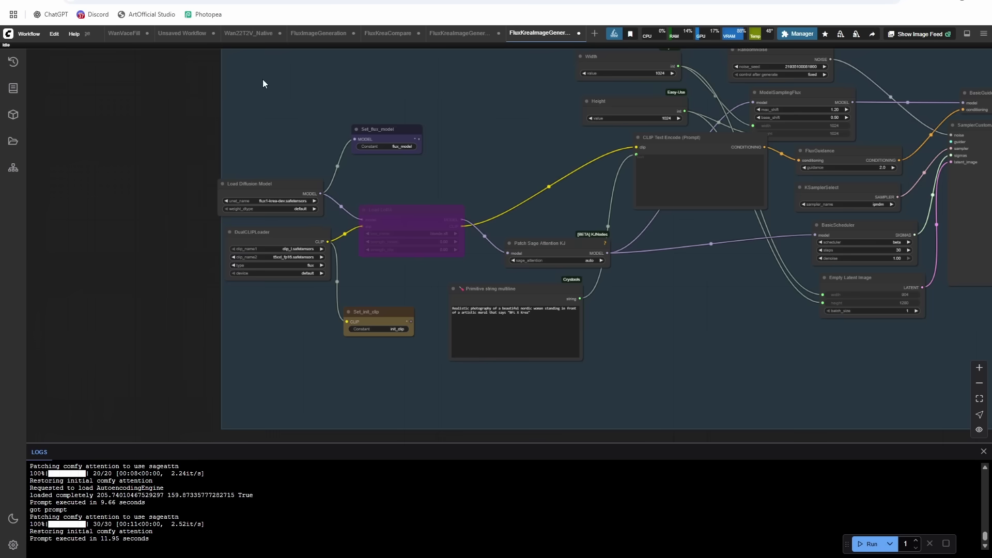
Examine the model files chosen in the Load Diffusion Model and DualCLIPLoader nodes, plus the neighbouring LoRA and Patch Sage Attention nodes.
scroll(209, 210, up, 5)
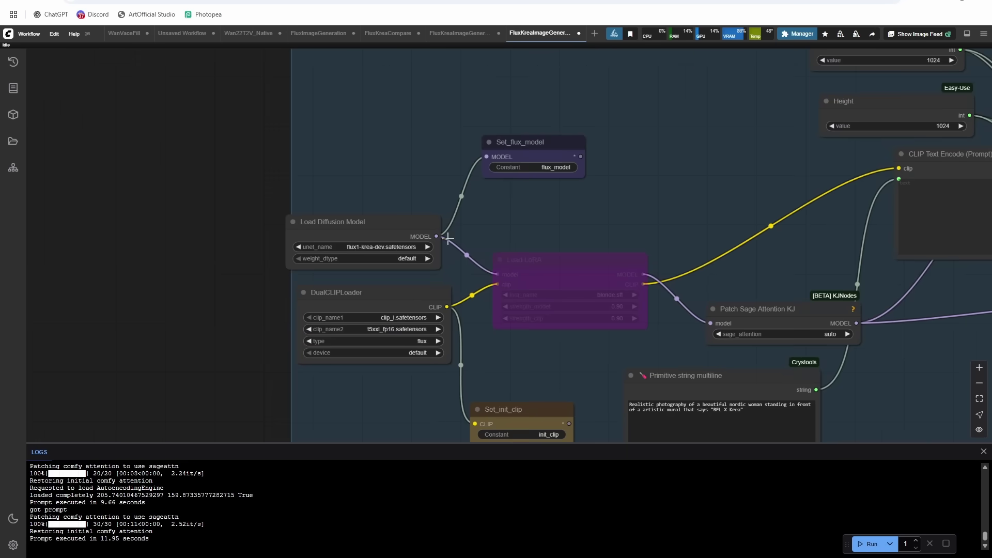
drag(540, 217, 308, 235)
scroll(361, 235, down, 3)
drag(455, 230, 494, 182)
scroll(494, 182, up, 3)
click(296, 194)
drag(319, 271, 314, 269)
drag(643, 170, 138, 147)
scroll(382, 203, down, 1)
Pull the Load VAE node out from under SamplerCustomAdvanced so it sits just below that node.
drag(411, 315, 397, 420)
drag(545, 335, 77, 175)
drag(419, 120, 418, 65)
drag(393, 203, 394, 273)
scroll(398, 201, up, 3)
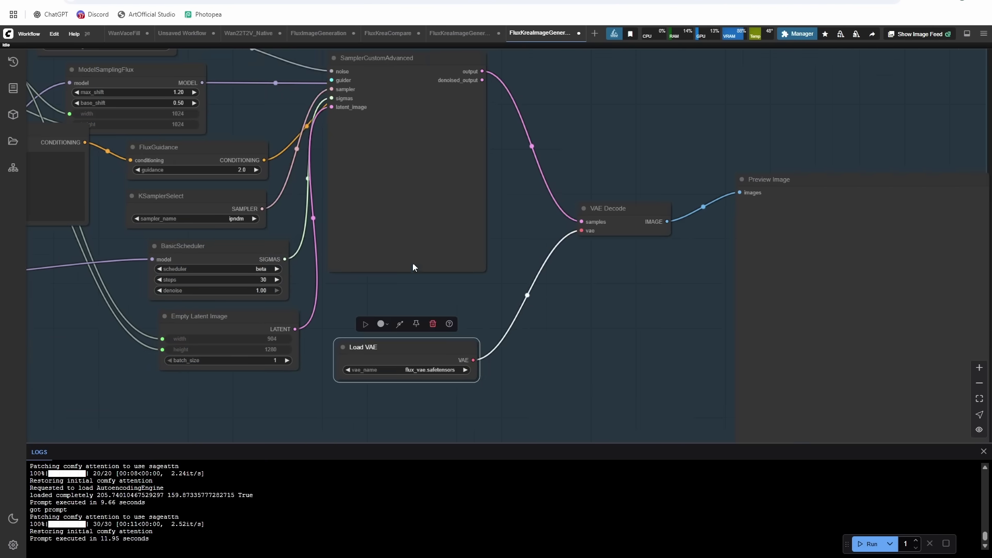
drag(391, 67, 399, 135)
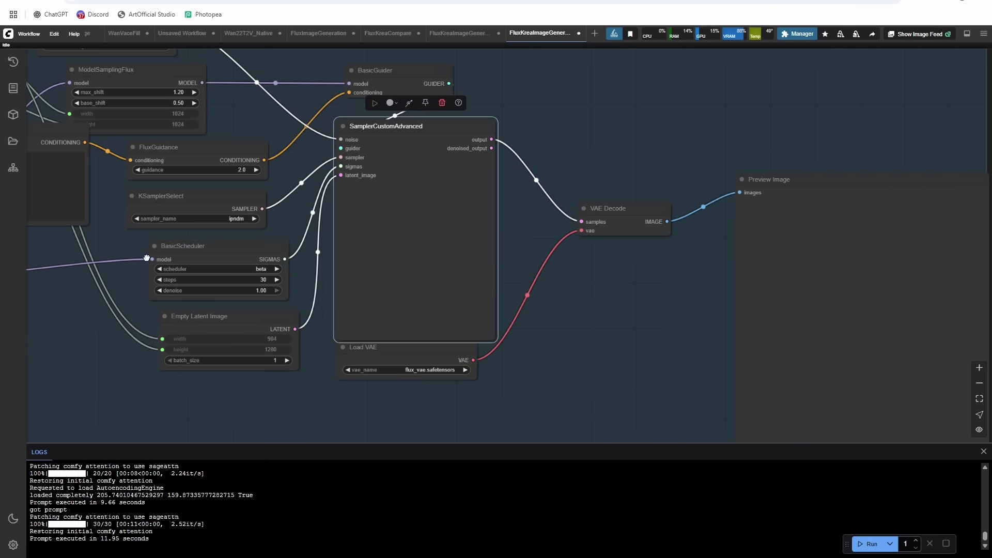
Move the Primitive string multiline node above Patch Sage Attention KJ and select its prompt text.
drag(116, 269, 195, 254)
scroll(194, 253, left, 5)
drag(253, 332, 262, 126)
triple_click(242, 161)
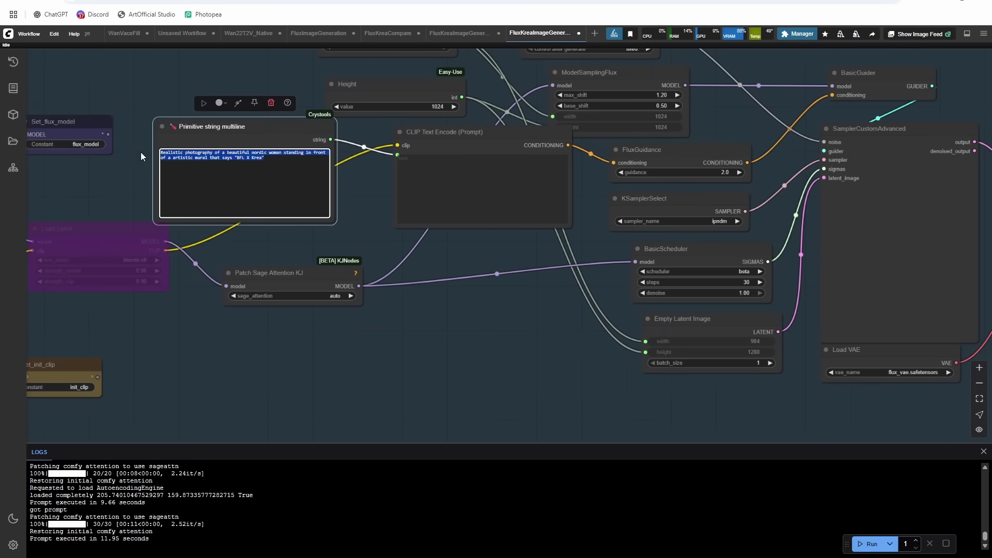
Detach the string link from CLIP Text Encode's text input, nudge that node down slightly, and reconnect the string to it.
drag(397, 156, 361, 153)
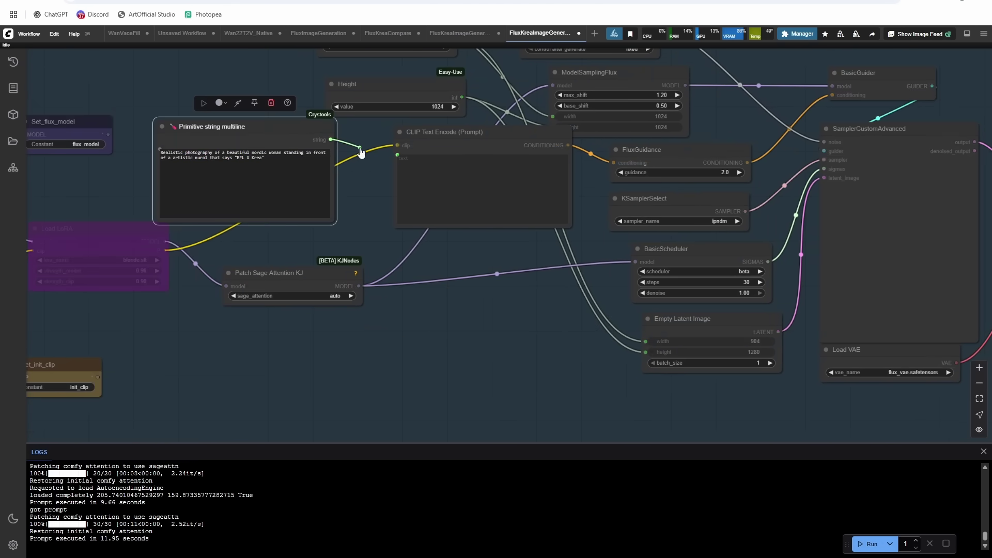
click(448, 175)
drag(444, 134, 441, 143)
drag(330, 140, 395, 163)
Examine the FluxGuidance, KSamplerSelect, BasicScheduler, RandomNoise and image size settings.
drag(567, 371, 518, 365)
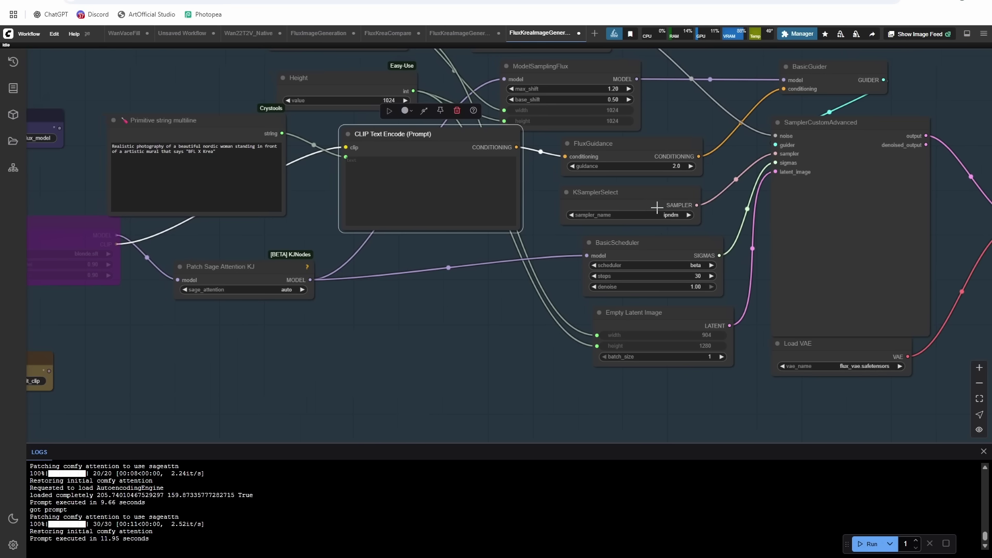
scroll(657, 208, up, 1)
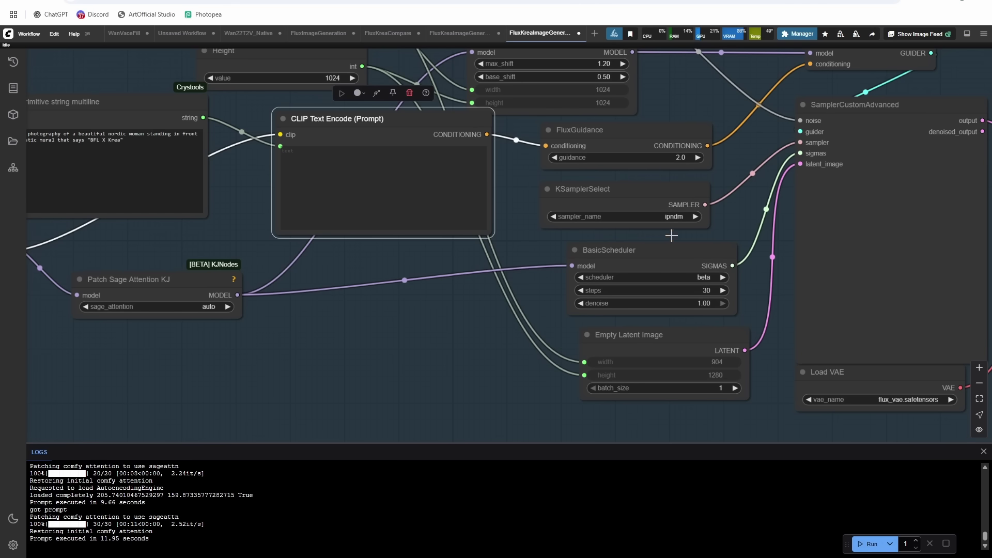
scroll(715, 206, down, 2)
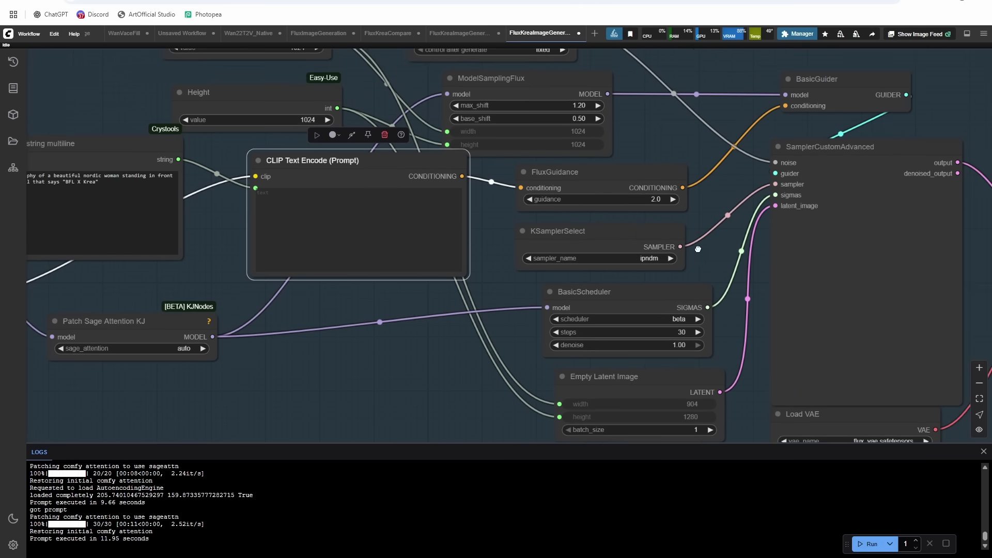
drag(667, 149, 675, 204)
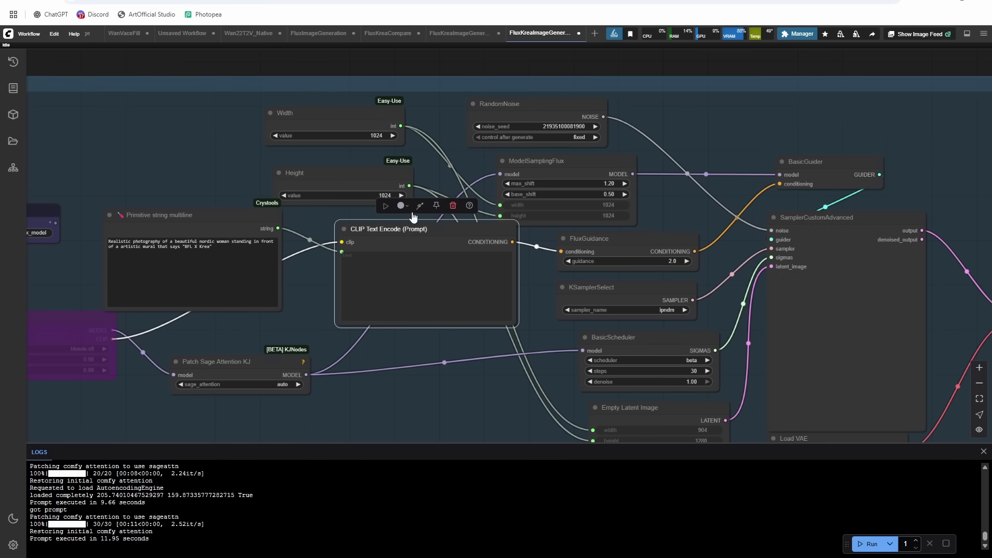
drag(447, 407, 396, 331)
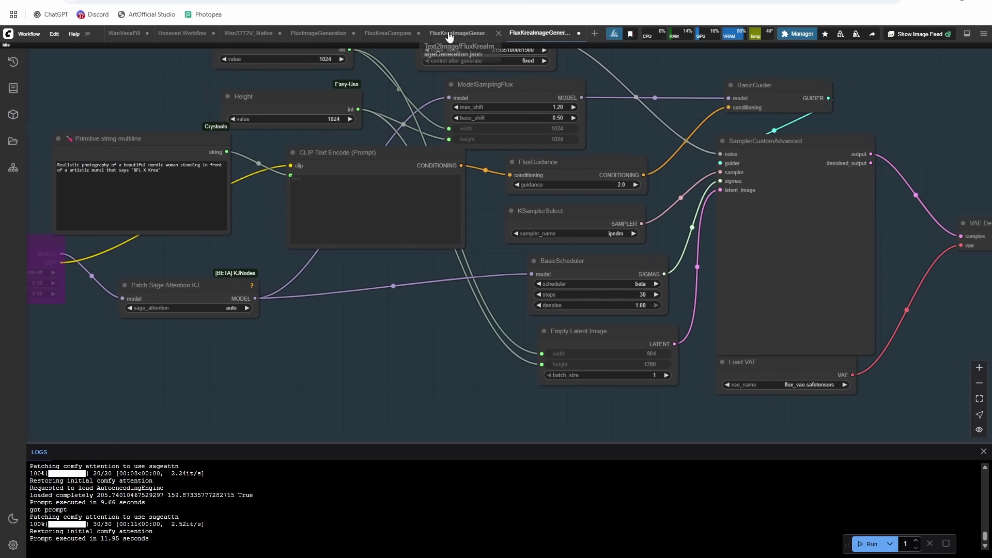
Open the FluxKreaCompare workflow and look over its nodes and image preview.
click(383, 35)
drag(764, 229, 290, 326)
scroll(830, 210, up, 4)
scroll(316, 271, down, 1)
scroll(539, 247, up, 5)
drag(283, 232, 66, 217)
drag(129, 216, 403, 180)
drag(297, 188, 556, 58)
Switch to Notepad's list of sample prompts and move its window off the canvas.
key(alt+Tab)
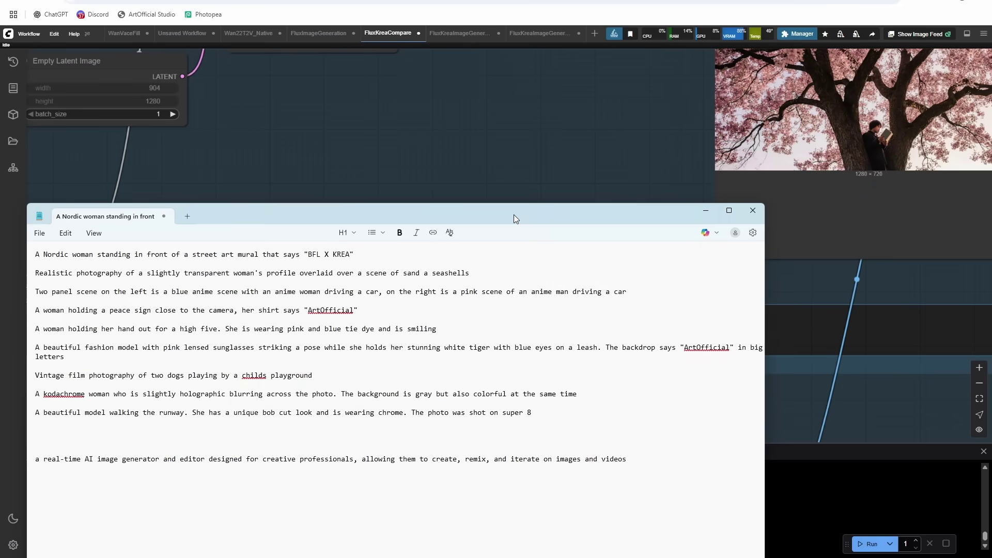
drag(513, 219, 991, 93)
drag(235, 214, 902, 183)
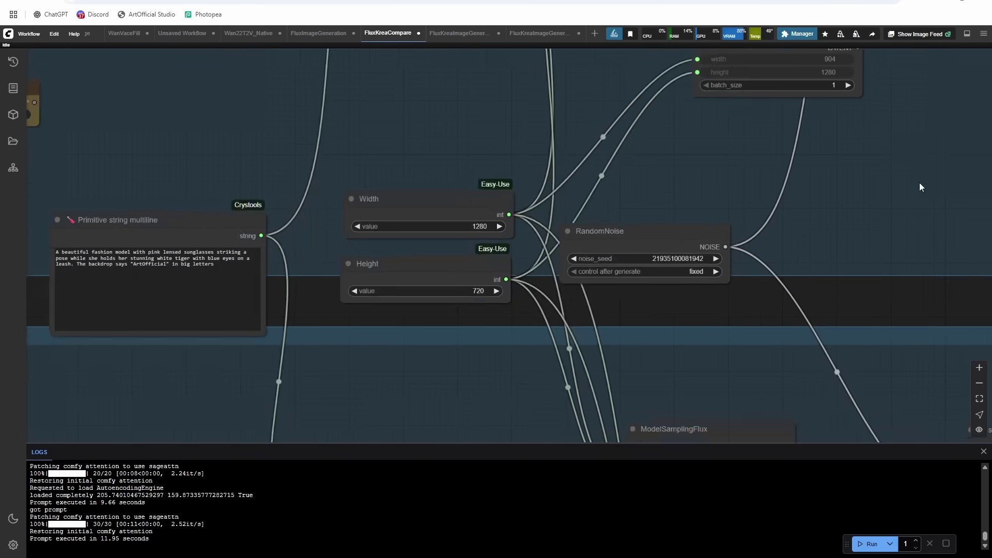
Set the multiline string prompt to "A kodachrome woman who is slightly holographic blurring across the photo. The background is gray but also colorful at the same time".
scroll(902, 183, down, 3)
drag(417, 182, 787, 184)
scroll(786, 184, up, 4)
drag(728, 173, 673, 140)
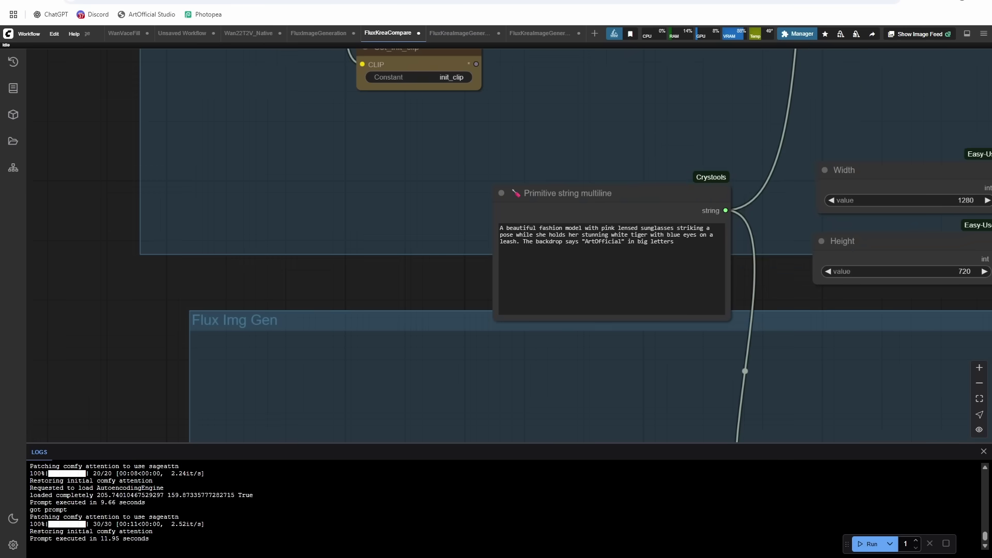
click(696, 253)
key(ctrl+a)
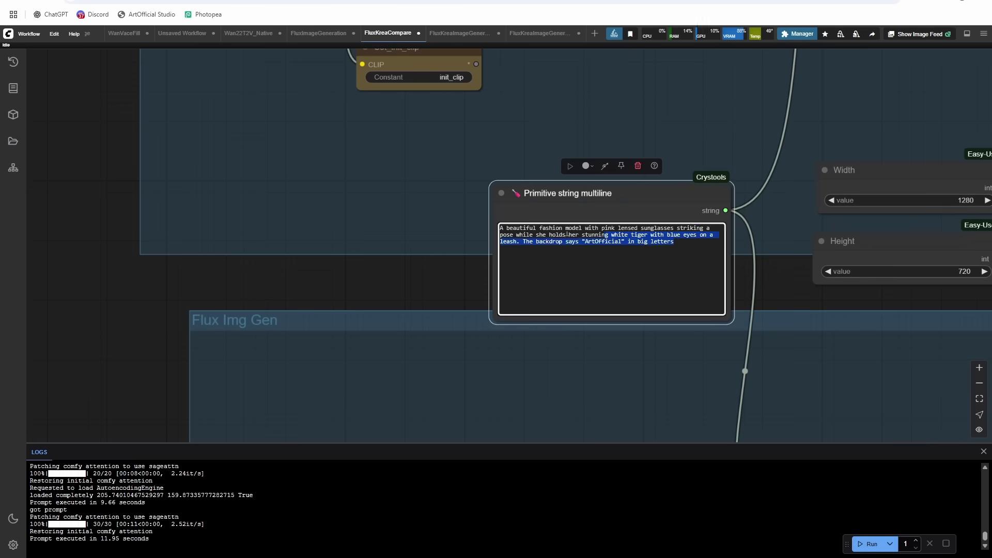
text(A kodachrome woman who is slightly holographic blurring across the photo. The background is gray but also colorful at the same time)
scroll(551, 243, up, 2)
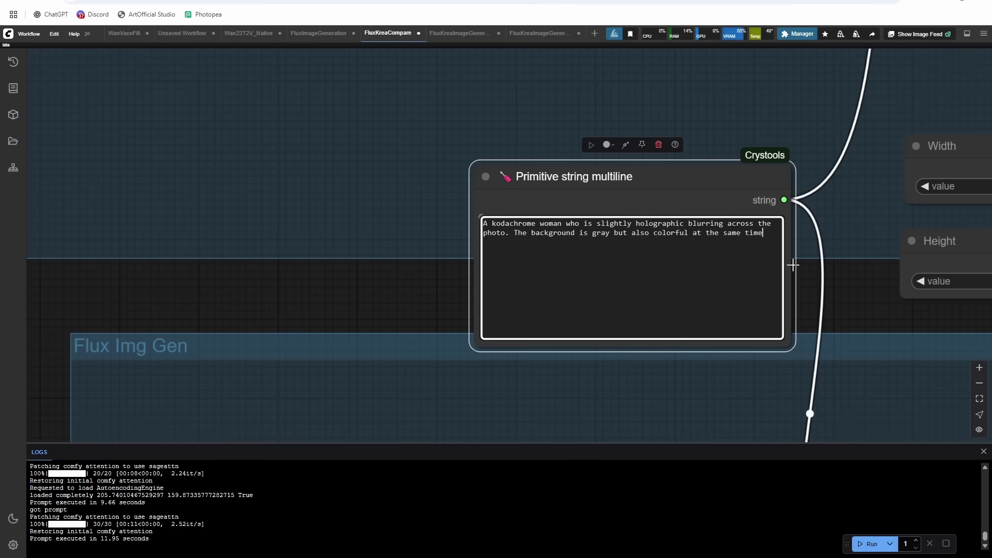
drag(858, 238, 836, 238)
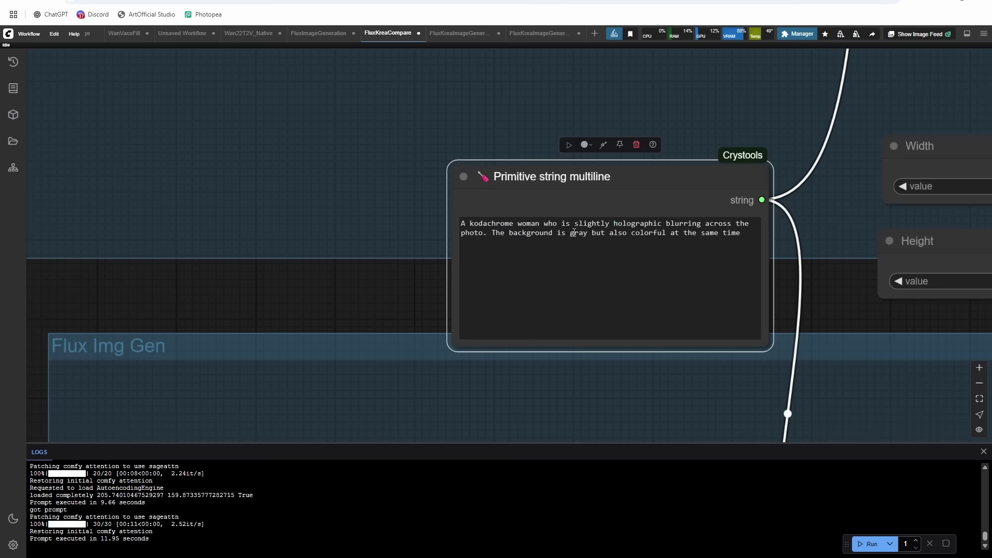
Run the workflow with the kodachrome prompt and bring the Flux Krea and Flux Dev previews into view.
scroll(625, 228, down, 1)
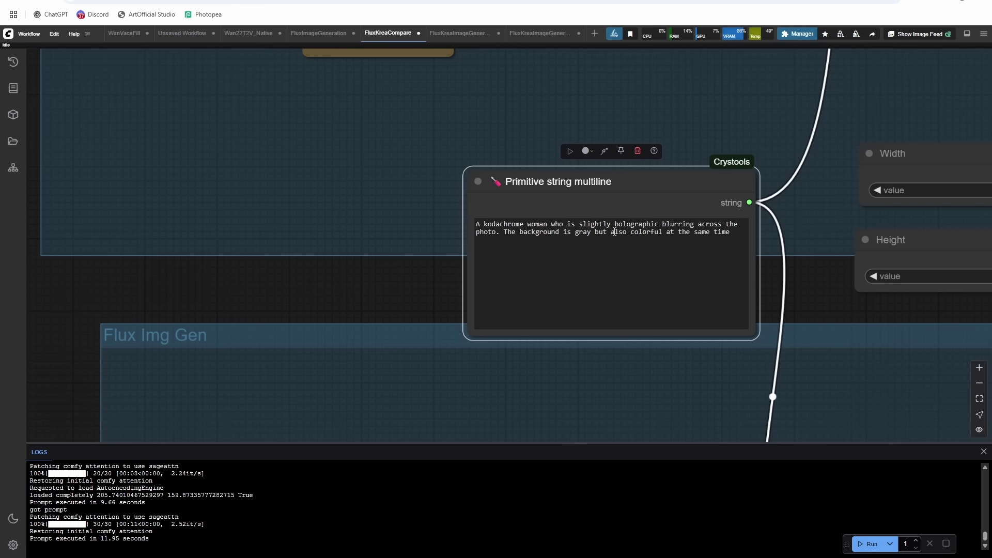
scroll(765, 208, down, 1)
drag(781, 205, 468, 210)
scroll(649, 127, down, 4)
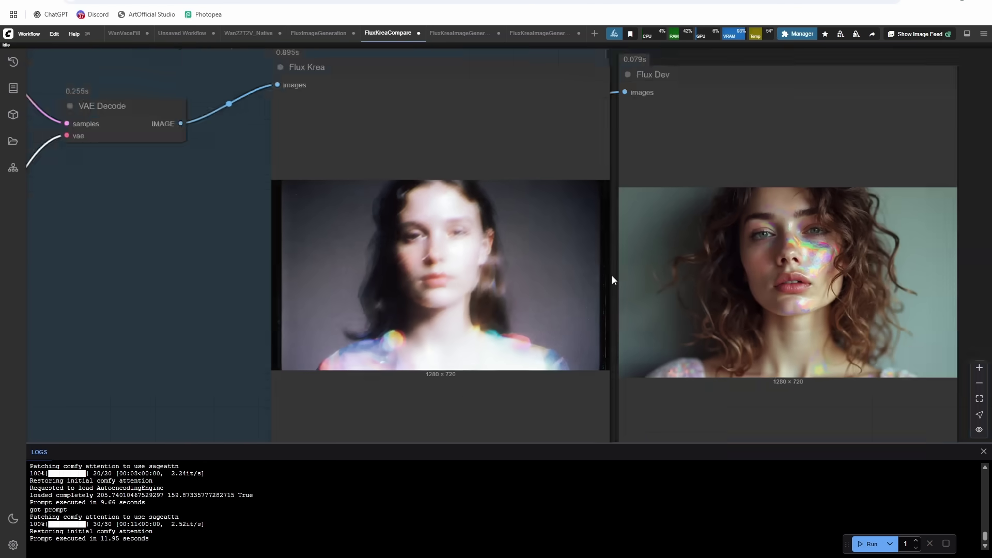
Compare the kodachrome portraits in the Flux Krea and Flux Dev previews for style and detail.
scroll(611, 275, up, 2)
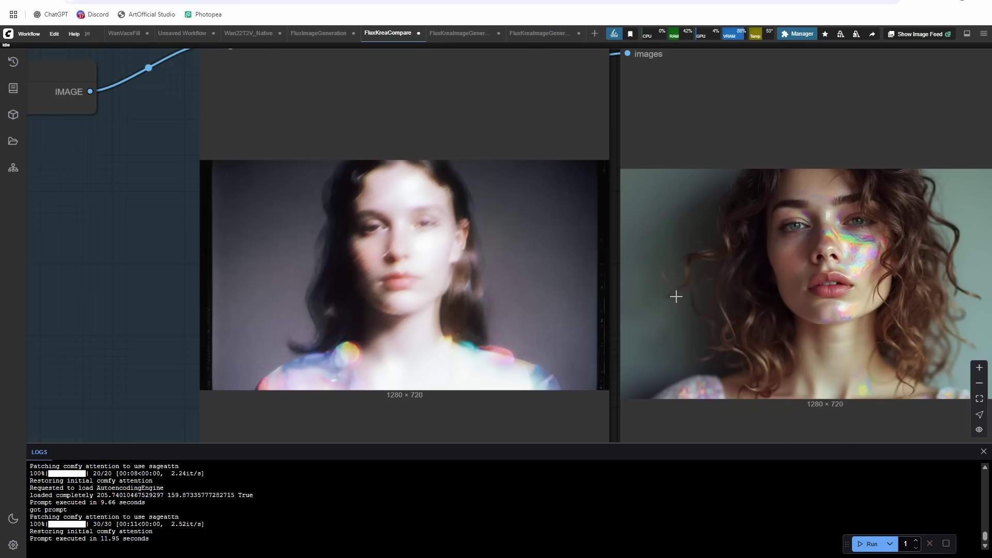
scroll(516, 259, down, 3)
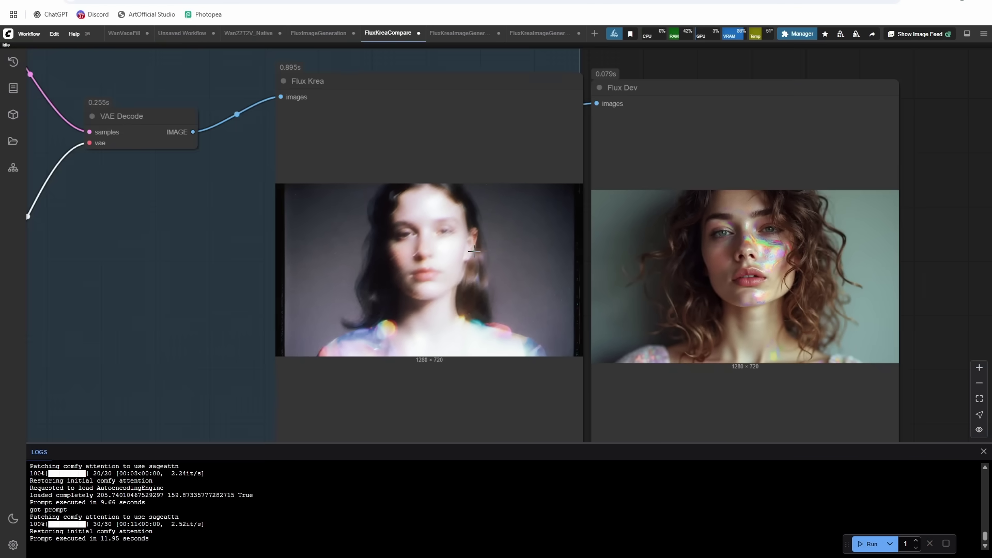
scroll(387, 150, up, 1)
drag(170, 243, 71, 217)
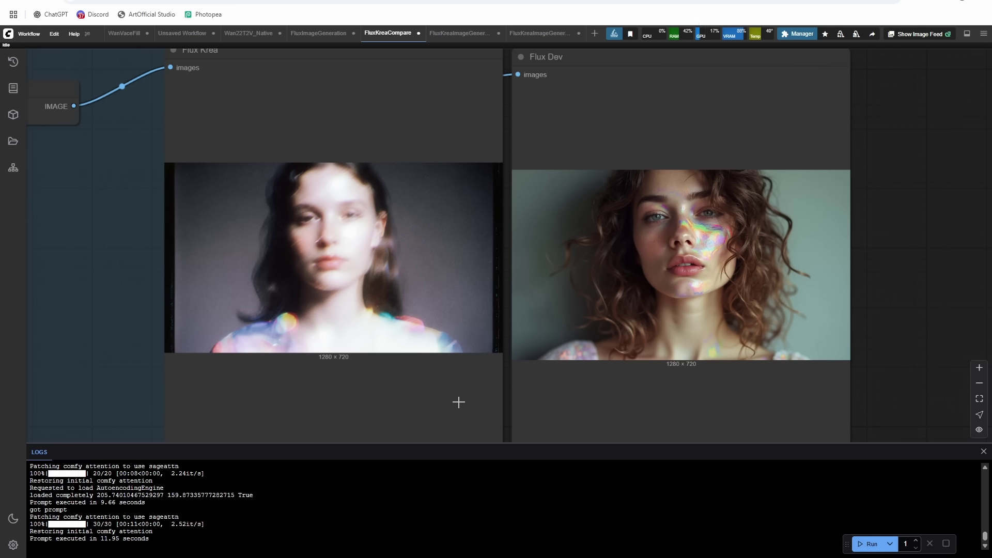
scroll(696, 261, up, 3)
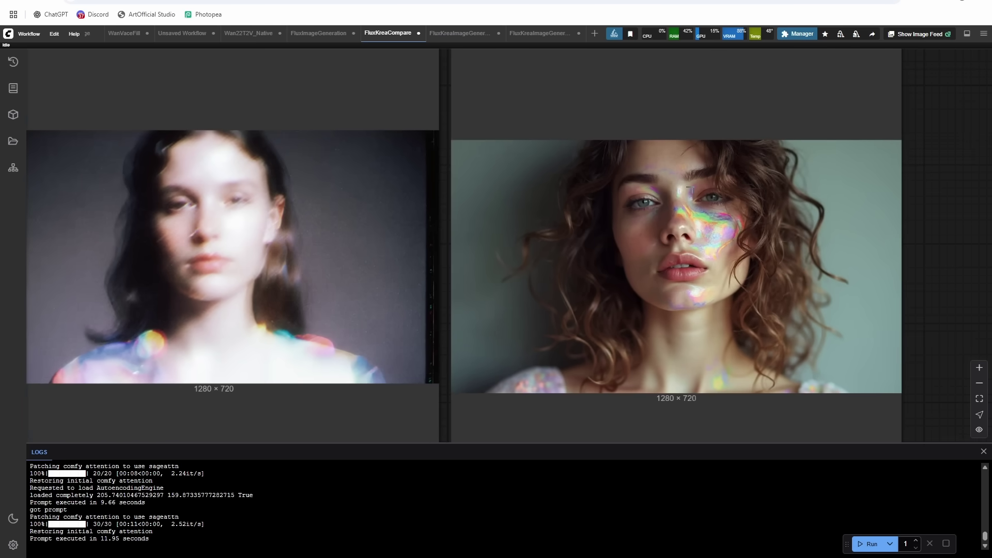
scroll(722, 250, down, 1)
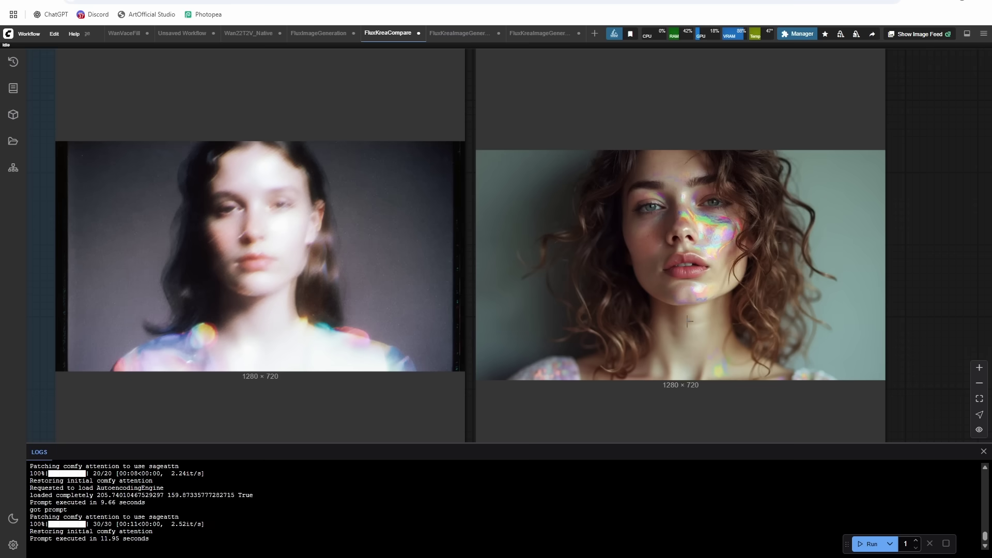
scroll(720, 280, down, 2)
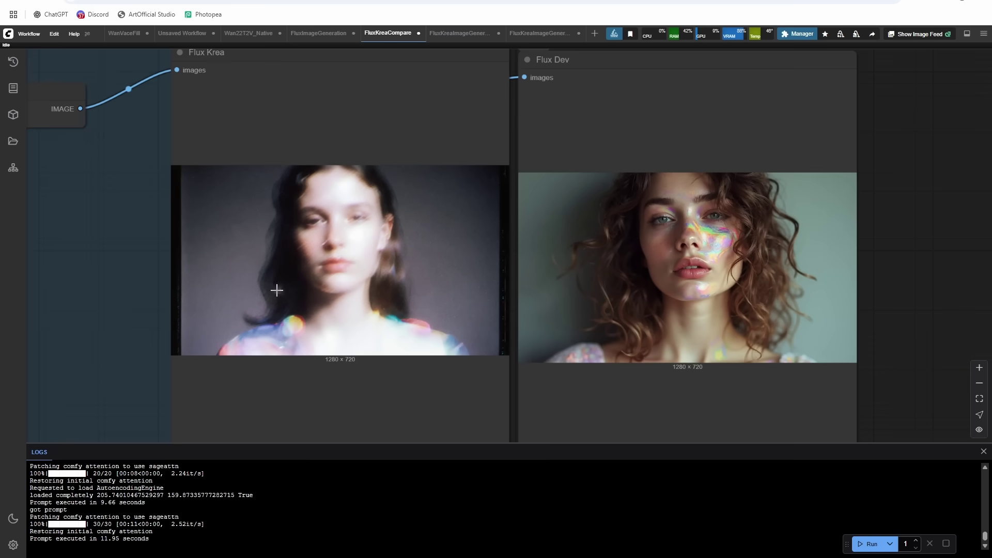
scroll(334, 285, up, 3)
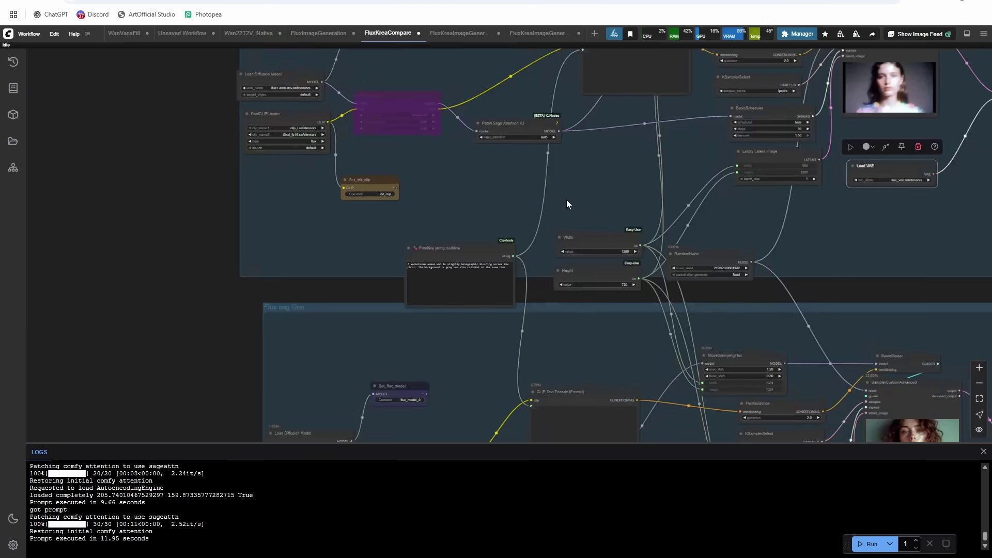
Replace the prompt with the Nordic woman and "BFL X KREA" street art mural prompt, and generate both comparison images.
scroll(567, 203, up, 3)
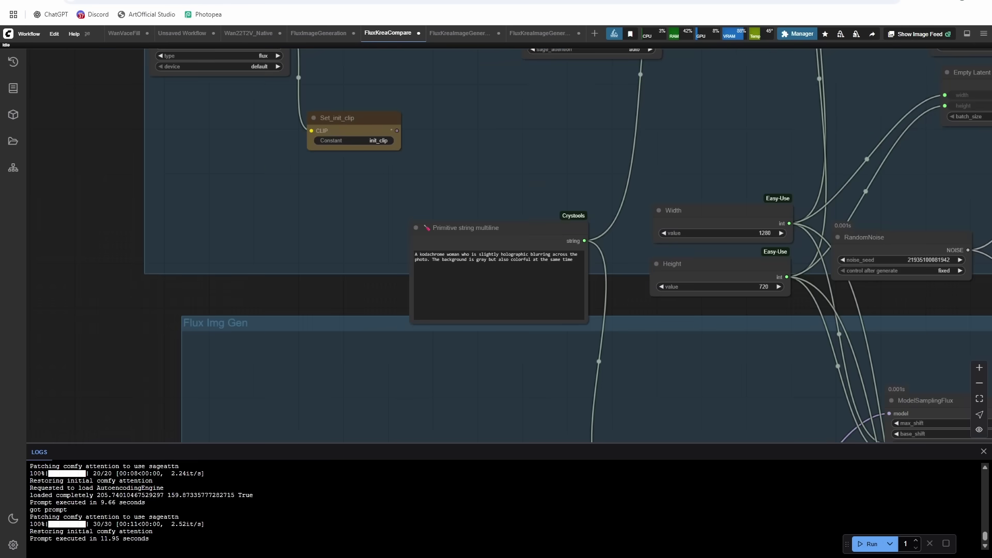
triple_click(575, 264)
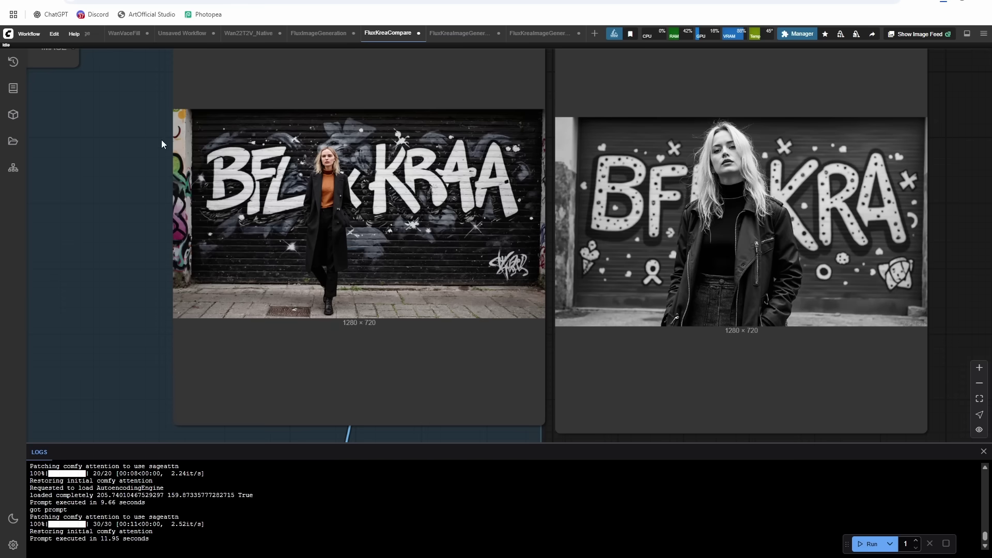
drag(117, 134, 98, 208)
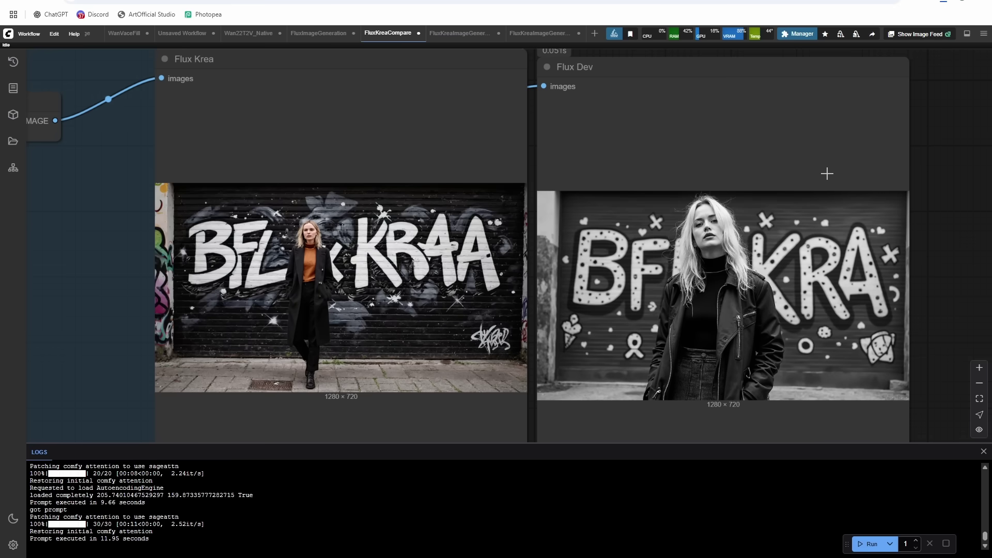
Compare the street art mural images in the Flux Krea and Flux Dev previews for composition and lettering accuracy.
scroll(290, 207, down, 3)
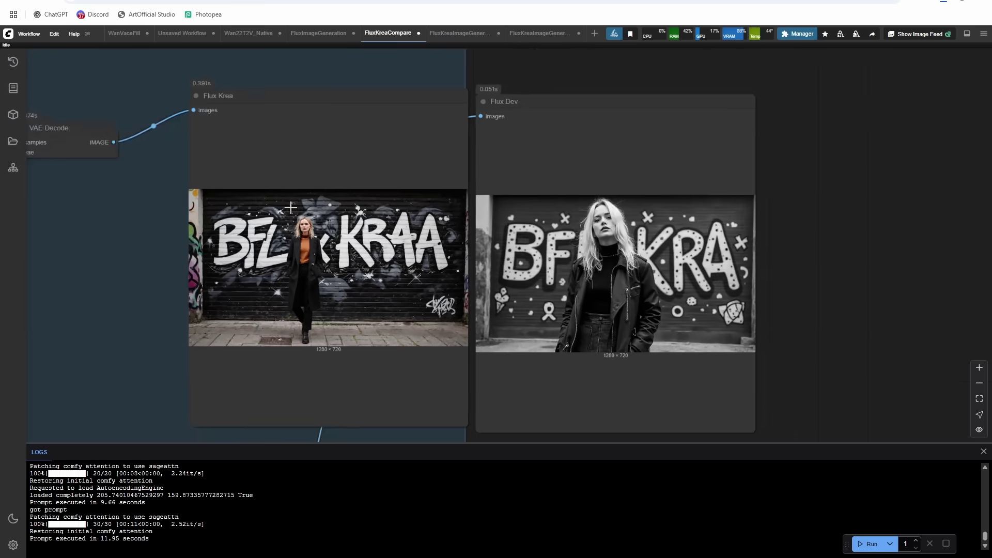
scroll(290, 208, down, 2)
scroll(364, 257, up, 5)
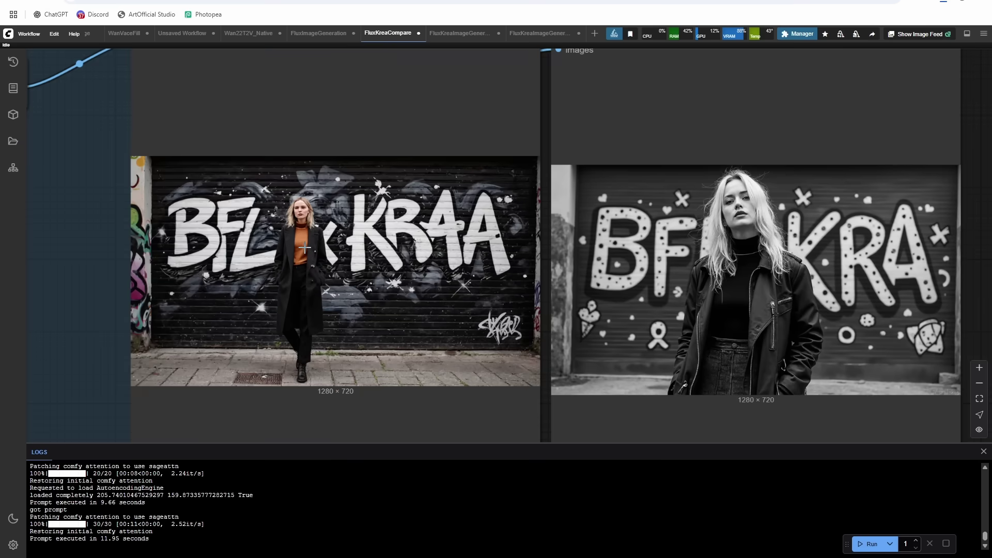
scroll(728, 238, down, 3)
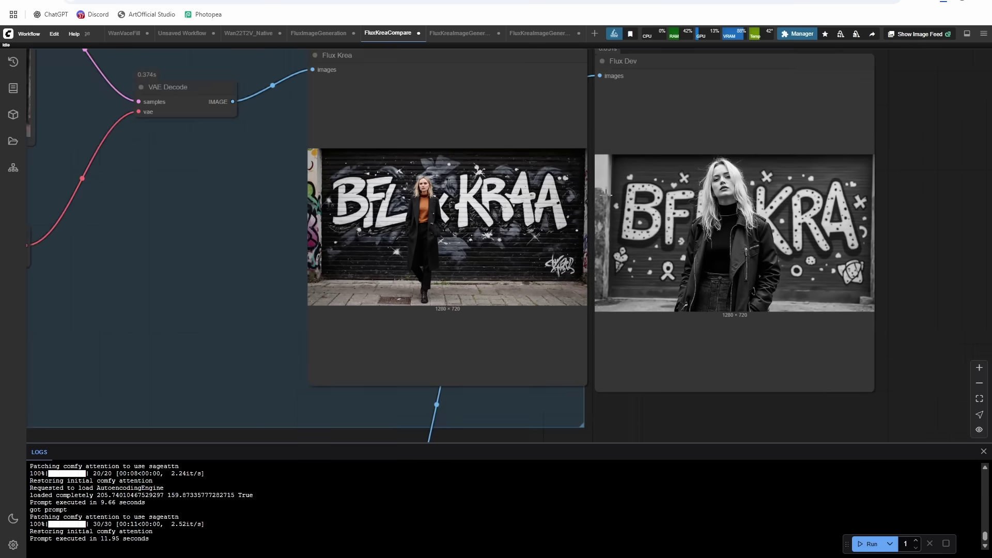
scroll(521, 191, up, 2)
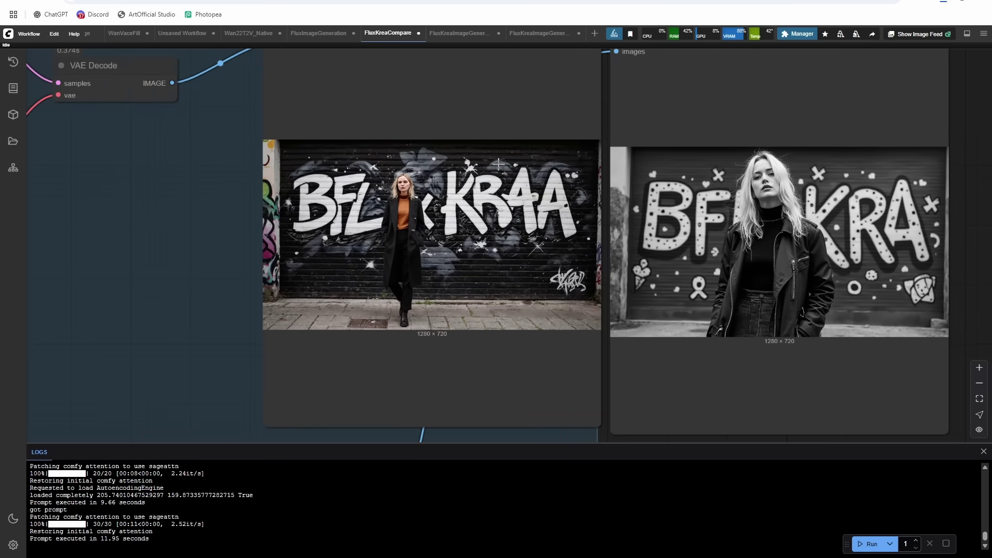
Replace the multiline string prompt with one for a woman making a peace sign in an "ArtOfficial" shirt, and generate both comparison images.
scroll(497, 165, down, 3)
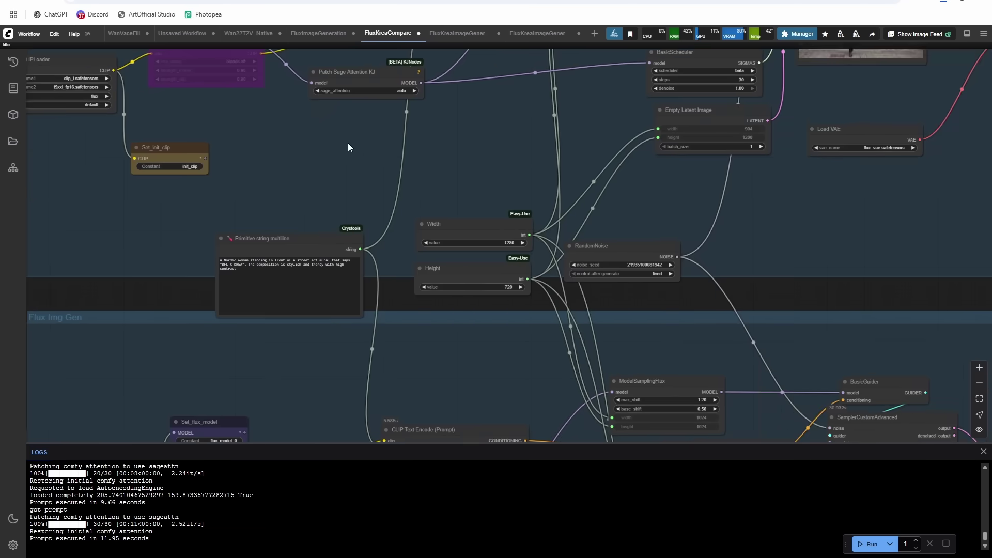
drag(320, 146, 545, 150)
scroll(502, 181, up, 2)
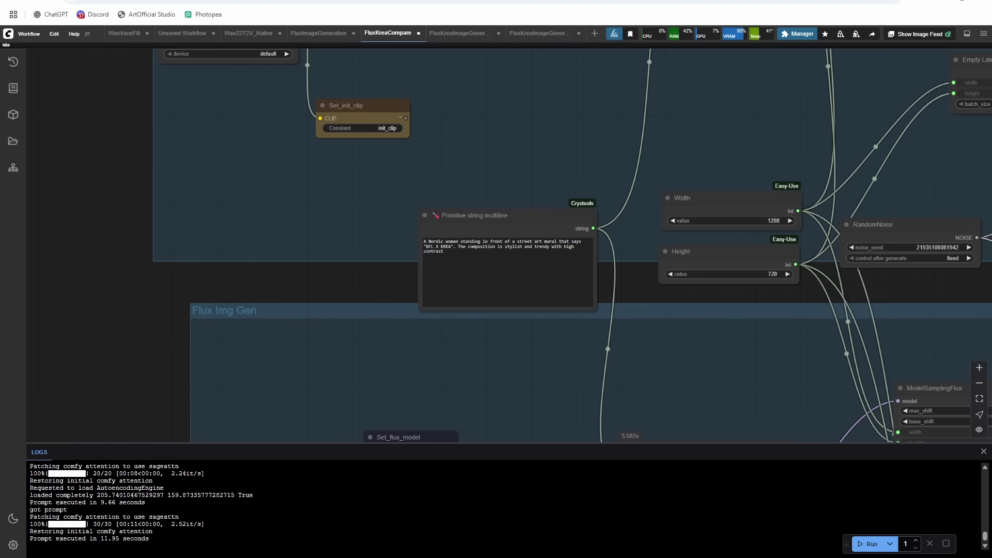
drag(506, 260, 320, 213)
key(ctrl+v)
drag(686, 110, 364, 204)
drag(447, 210, 71, 172)
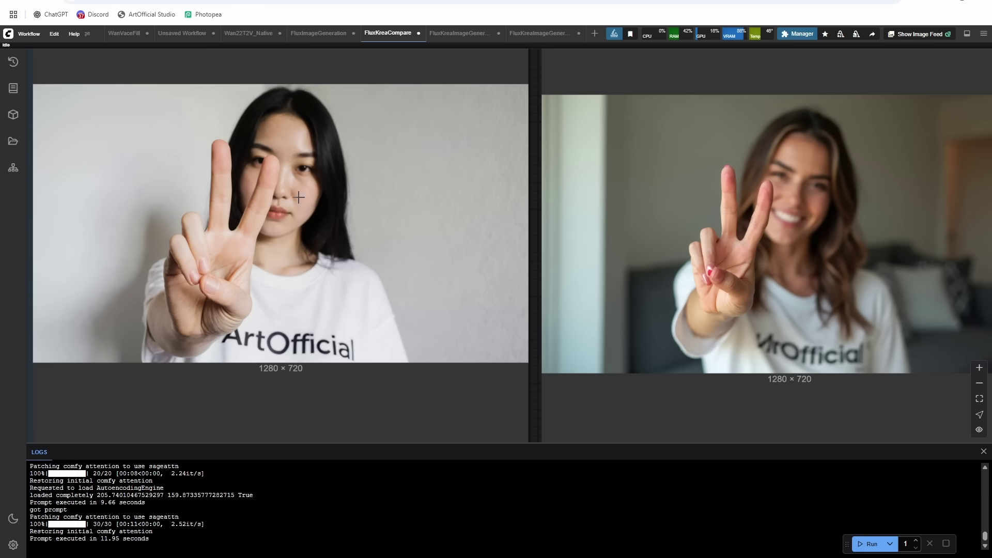
Examine the fingers, nails and shirt lettering up close in both the Flux Krea and Flux Dev peace-sign images.
scroll(195, 281, up, 5)
scroll(255, 247, down, 2)
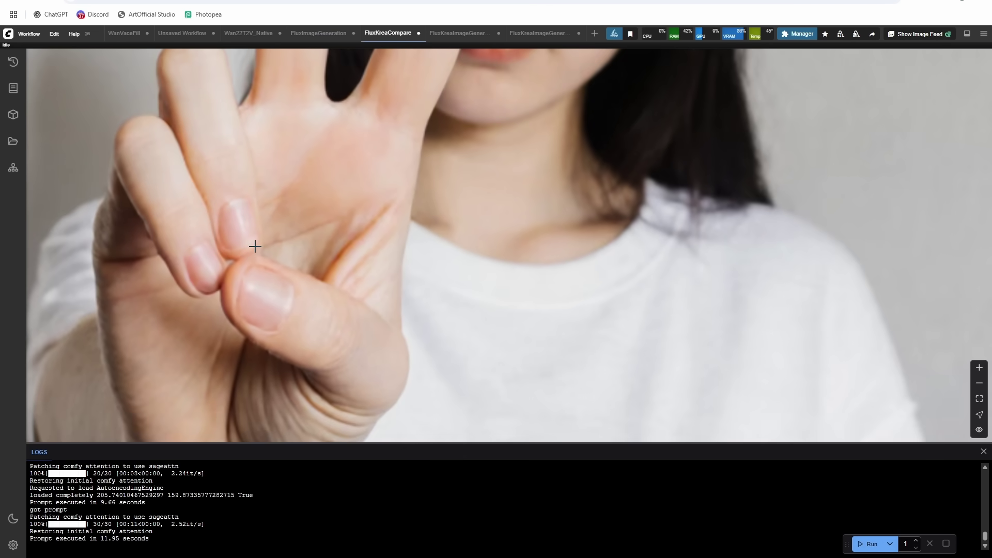
scroll(255, 247, up, 1)
scroll(255, 246, down, 6)
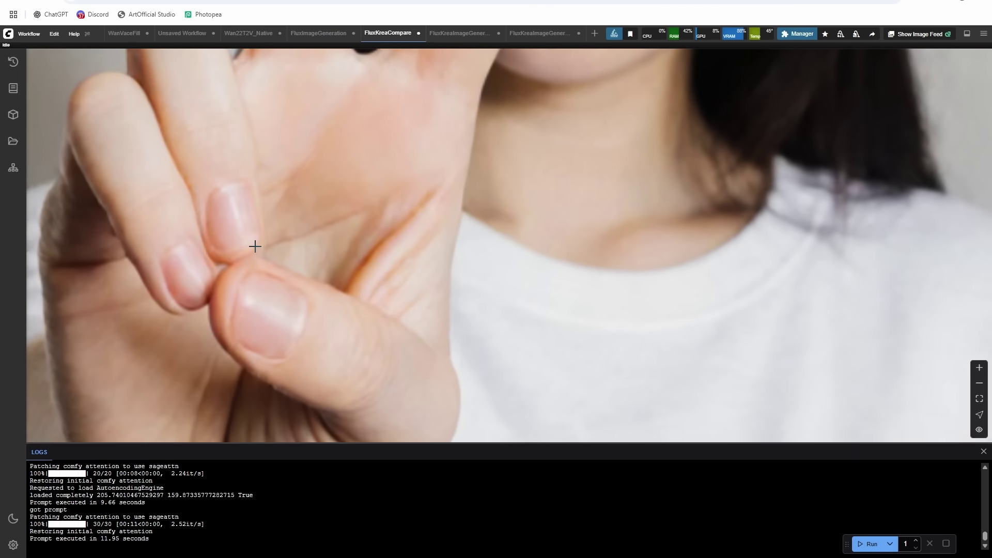
scroll(252, 190, down, 5)
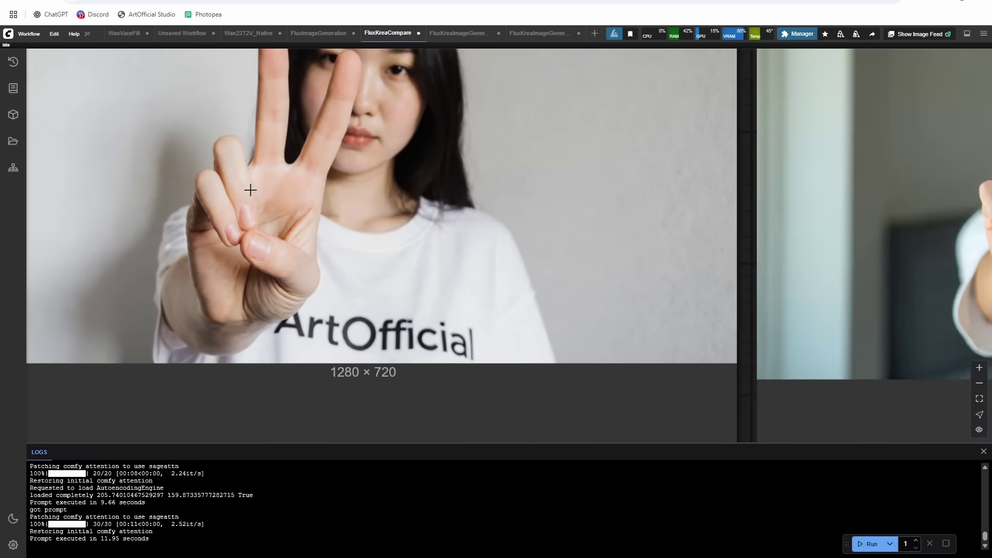
scroll(641, 233, up, 8)
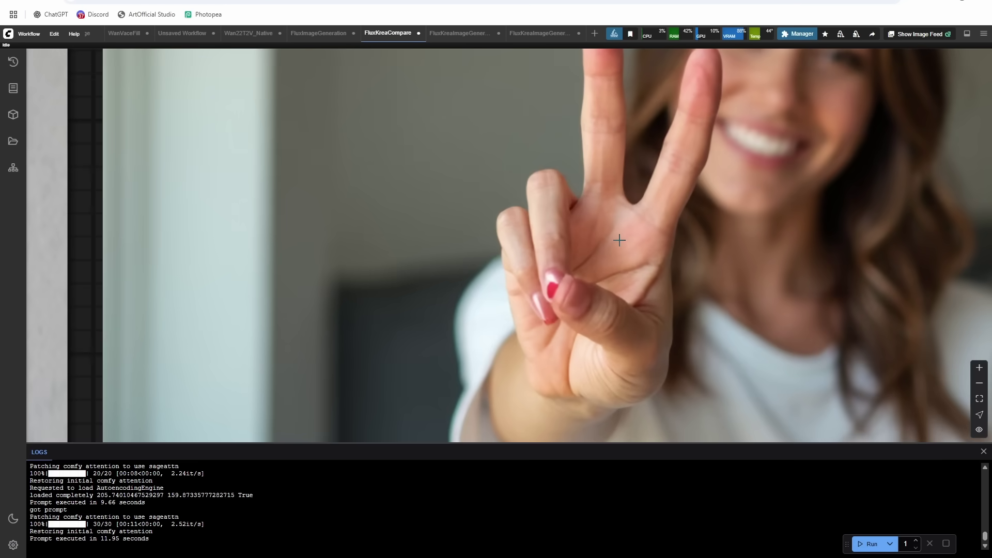
scroll(619, 240, down, 3)
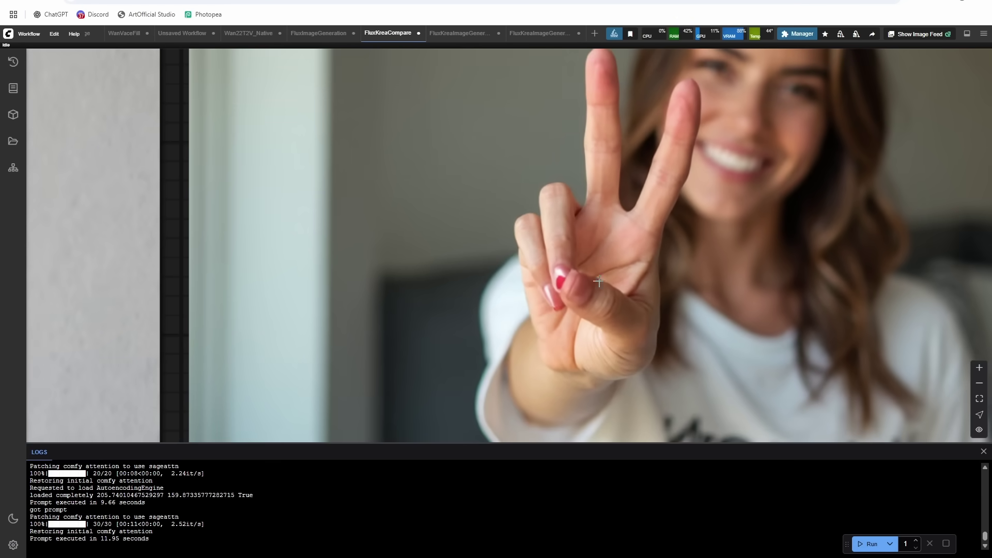
scroll(562, 249, down, 3)
scroll(202, 258, up, 5)
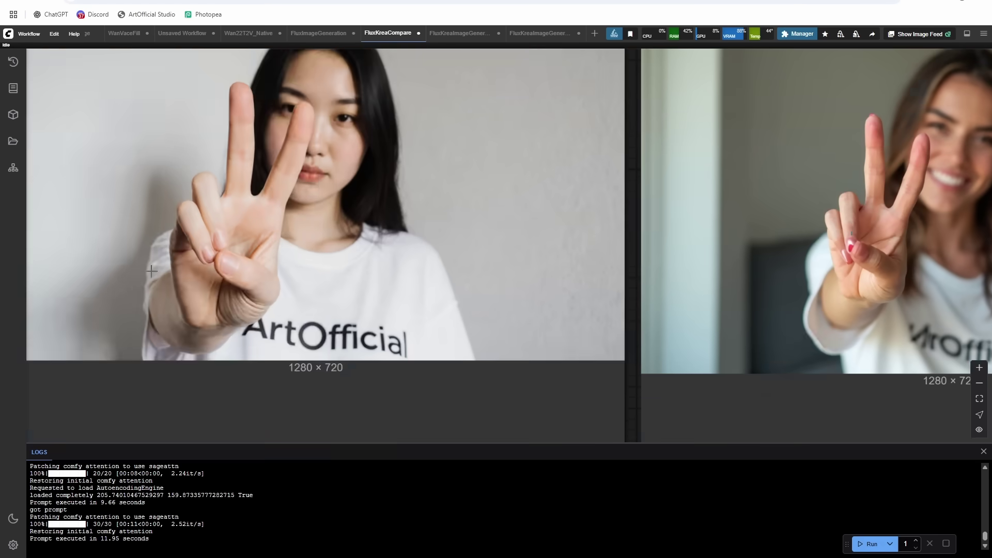
scroll(202, 258, up, 2)
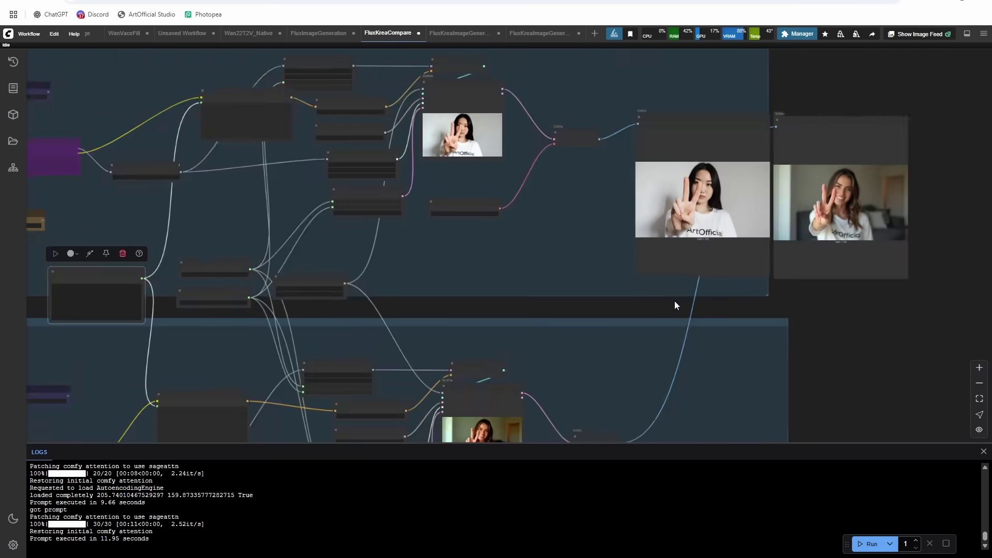
Set the prompt to "Close-up retro film photography of a woman smiling" and generate the Flux Krea and Flux Dev images.
scroll(675, 301, up, 5)
drag(467, 237, 981, 249)
drag(368, 217, 620, 182)
drag(489, 261, 389, 220)
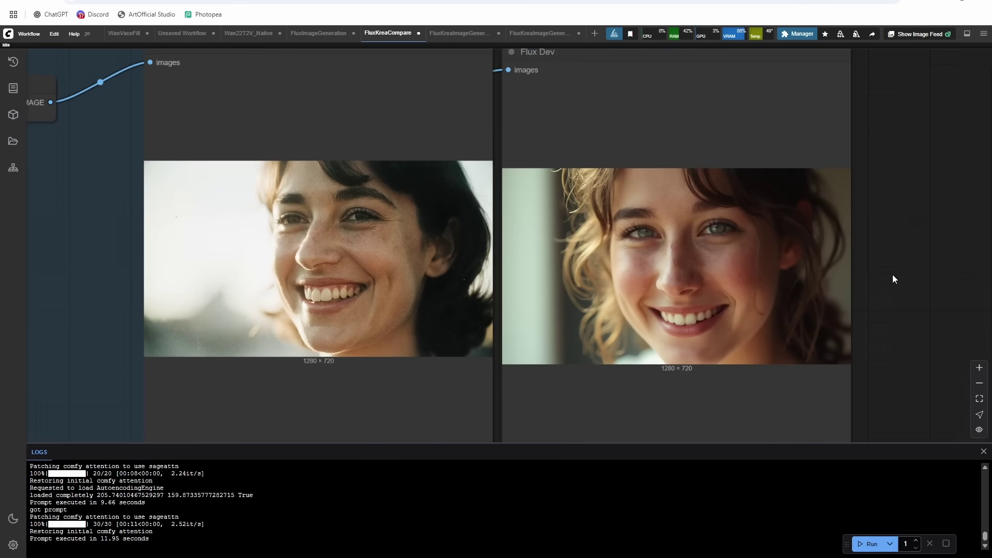
drag(892, 275, 984, 251)
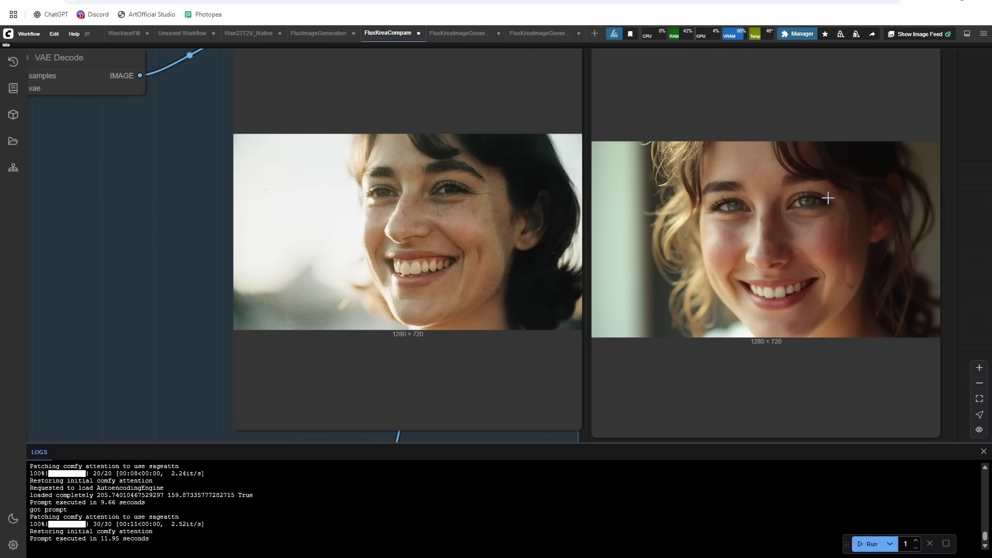
Examine the skin texture, teeth and film grain of the smiling portrait in the Flux Krea preview.
scroll(858, 194, down, 2)
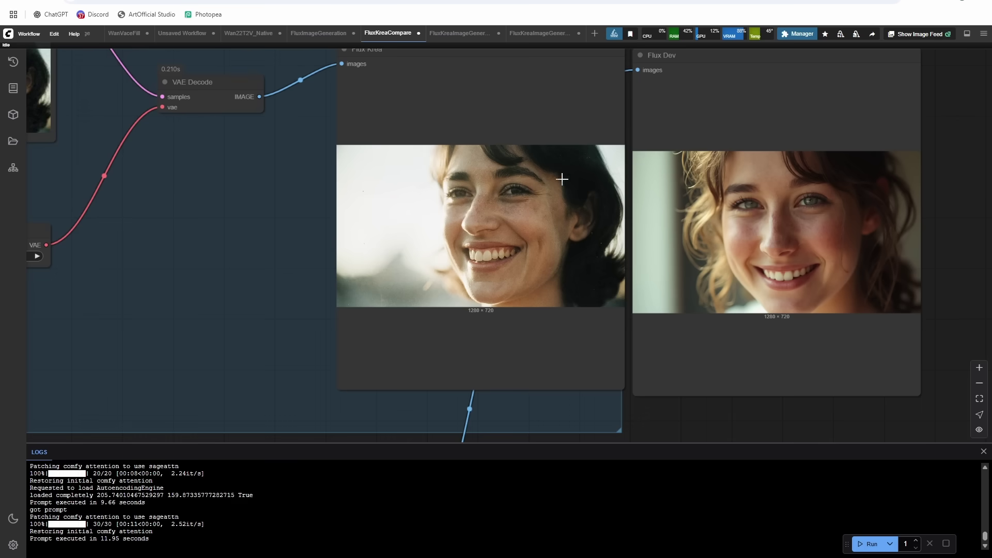
scroll(351, 240, up, 5)
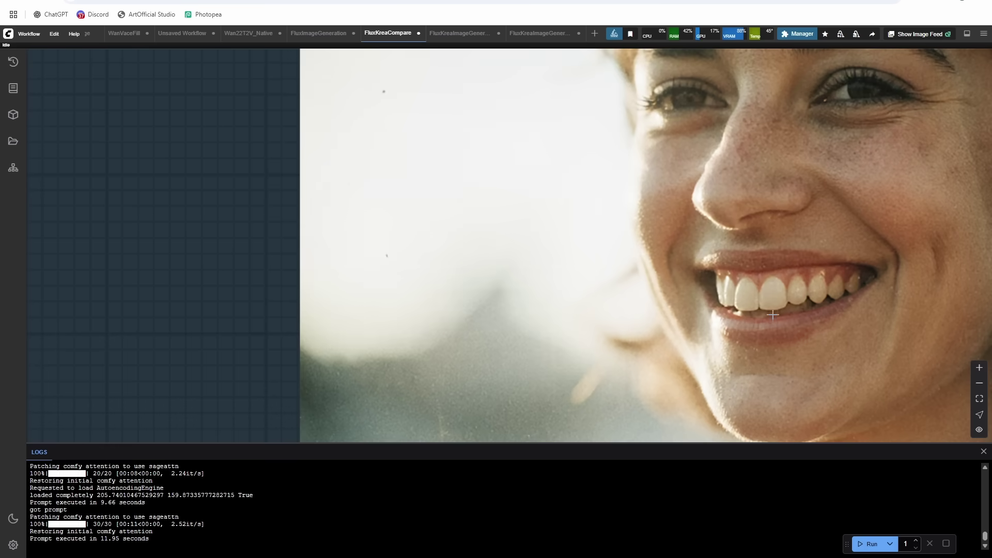
scroll(899, 187, down, 3)
drag(316, 141, 199, 157)
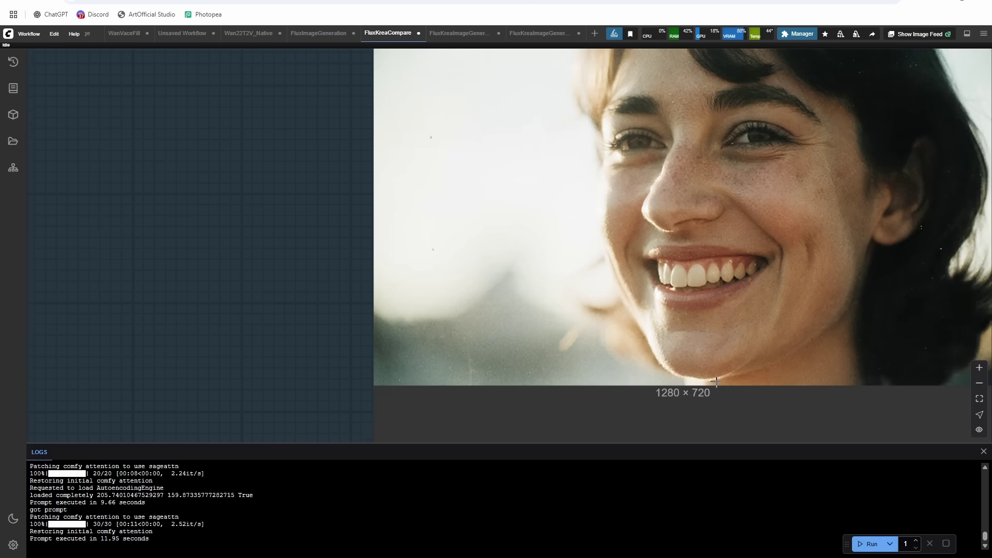
scroll(640, 341, up, 3)
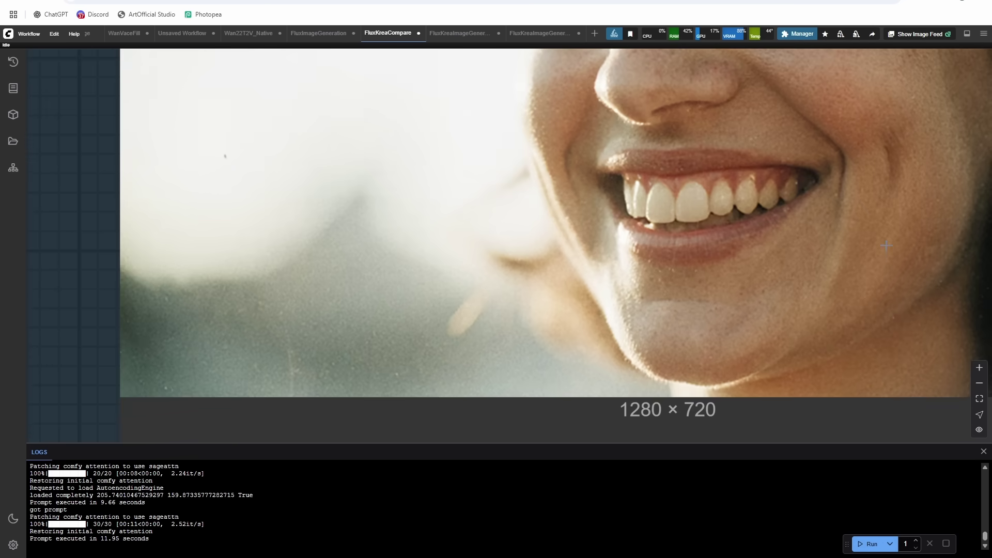
scroll(885, 244, down, 6)
scroll(873, 258, up, 2)
scroll(900, 237, up, 5)
scroll(699, 215, down, 3)
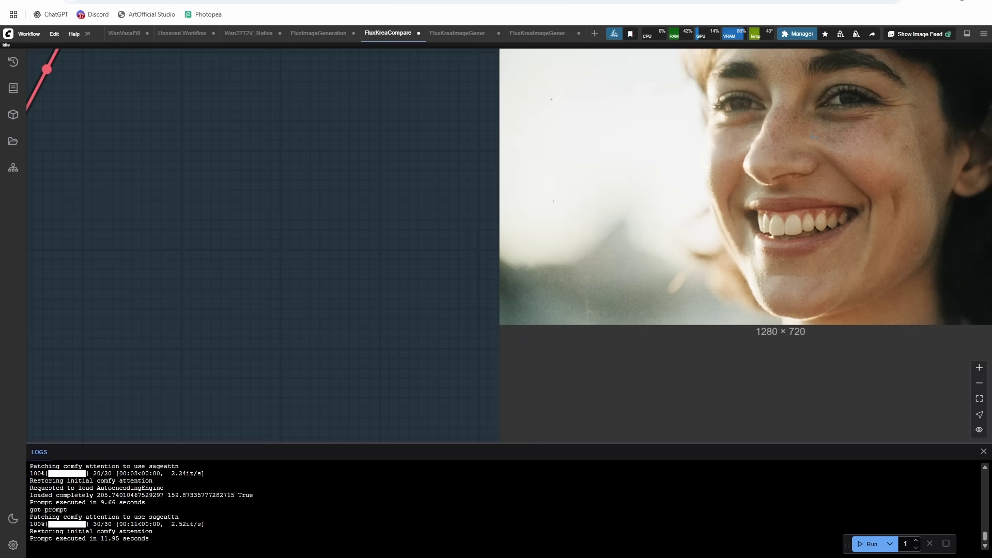
scroll(837, 156, down, 6)
Inspect the Flux Dev smiling portrait up close and compare its retro film look with the Flux Krea version.
drag(820, 169, 336, 217)
scroll(719, 233, up, 11)
scroll(688, 242, down, 3)
drag(917, 174, 934, 202)
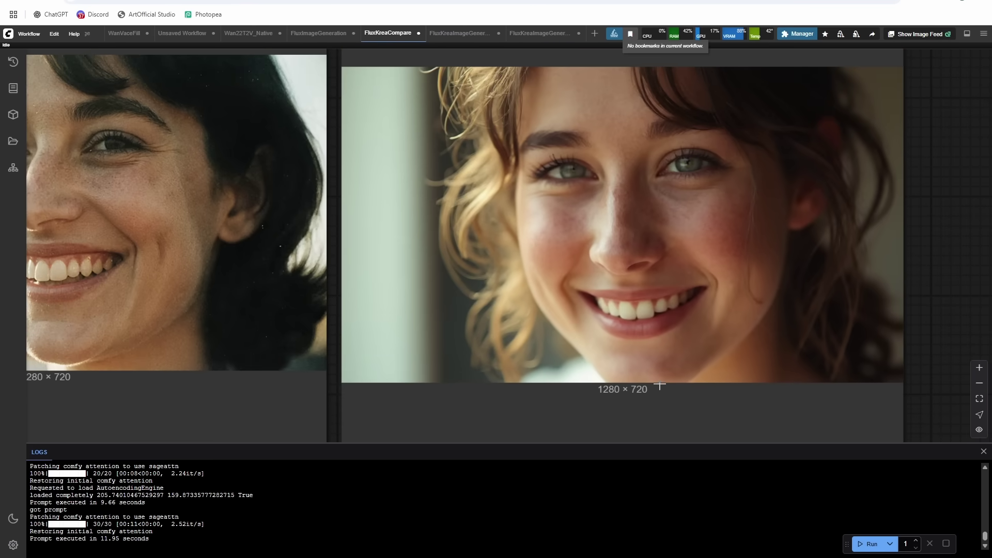
scroll(530, 233, down, 2)
scroll(350, 240, down, 5)
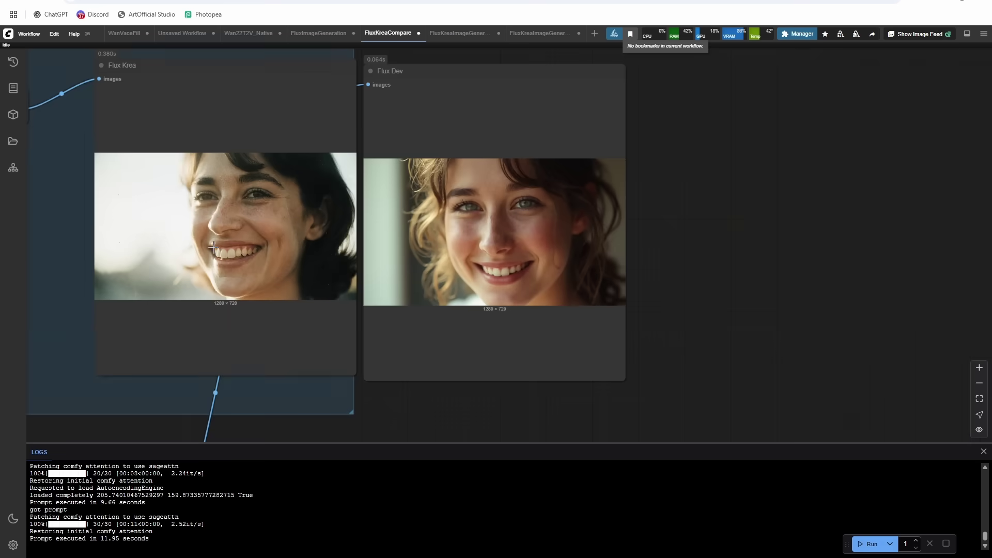
Set the prompt to the bob-cut runway model wearing chrome, shot on super 8, with width 720 and height 1280.
drag(260, 421, 600, 429)
scroll(552, 222, up, 6)
scroll(554, 221, down, 11)
drag(346, 259, 351, 260)
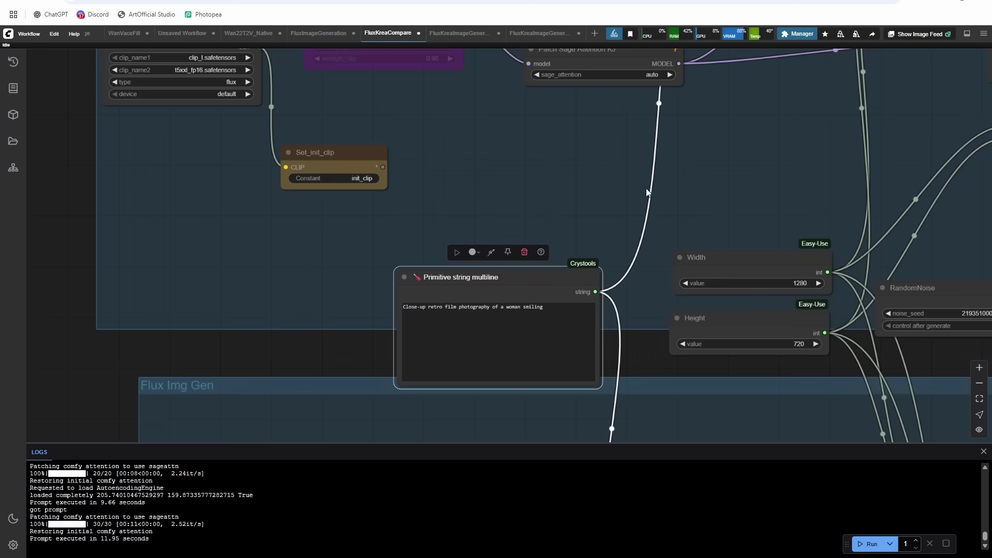
click(780, 283)
text(7)
key(Return)
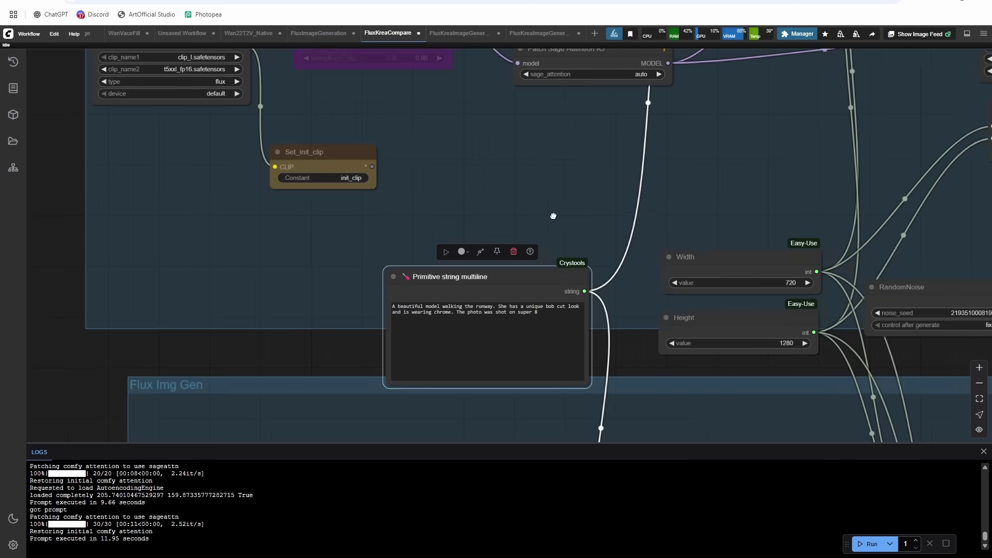
Generate the runway model images and bring the Flux Krea and Flux Dev previews into view.
scroll(659, 207, right, 2)
drag(659, 202, 116, 204)
scroll(466, 191, down, 1)
drag(652, 235, 392, 255)
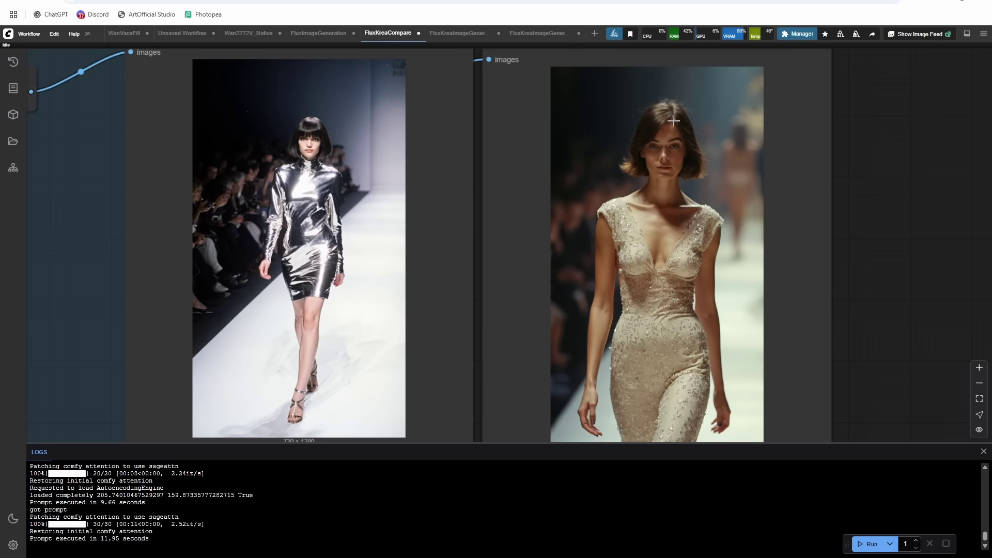
Compare the two portrait-format runway images for how closely the outfit, haircut and photo style follow the prompt.
scroll(648, 137, down, 2)
drag(869, 138, 883, 160)
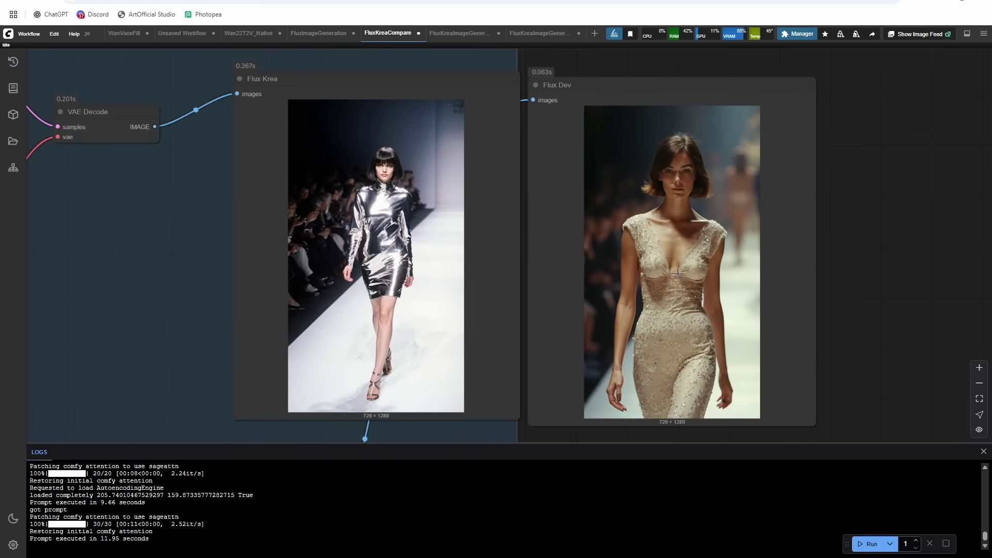
scroll(642, 233, down, 5)
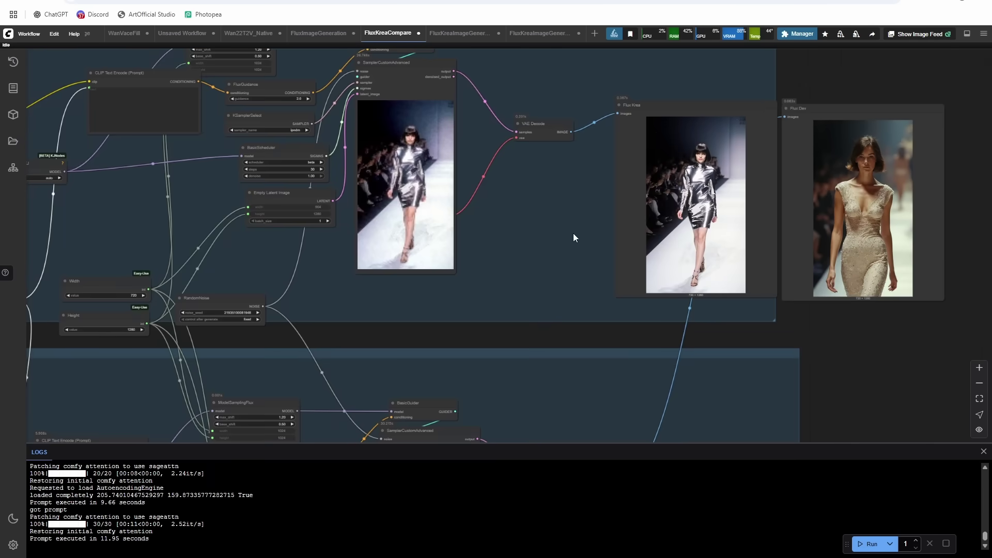
scroll(849, 193, up, 3)
scroll(849, 193, up, 3)
scroll(567, 193, down, 1)
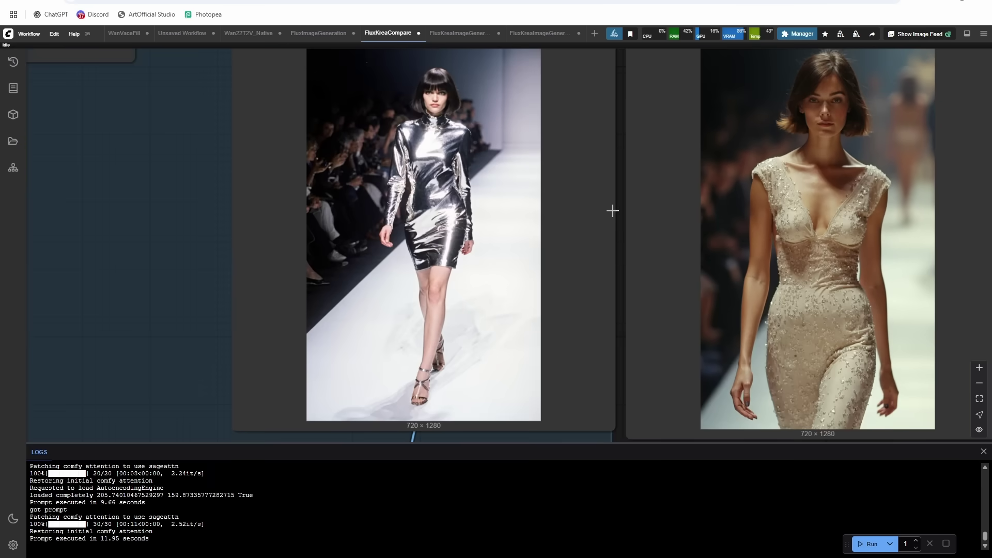
drag(601, 222, 489, 232)
scroll(508, 227, down, 1)
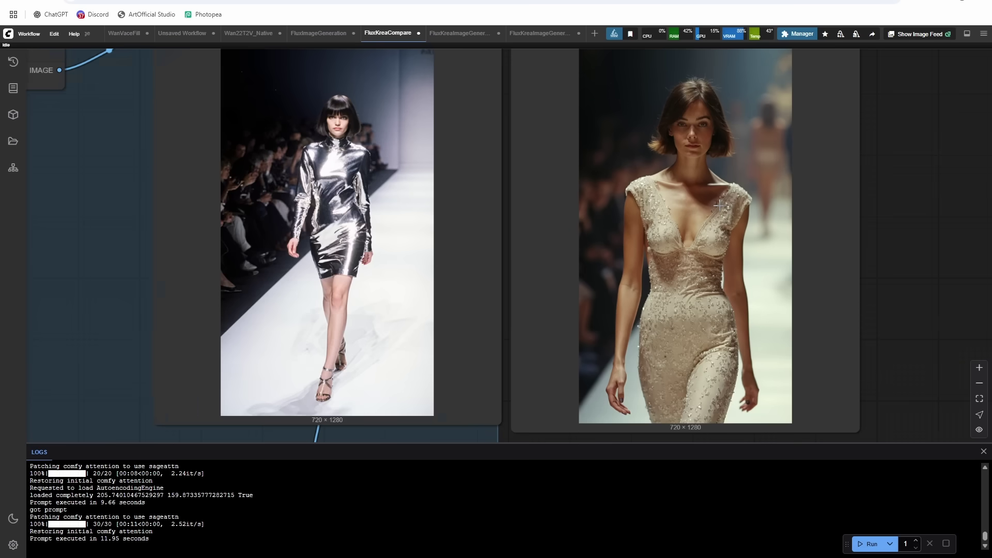
scroll(719, 205, down, 1)
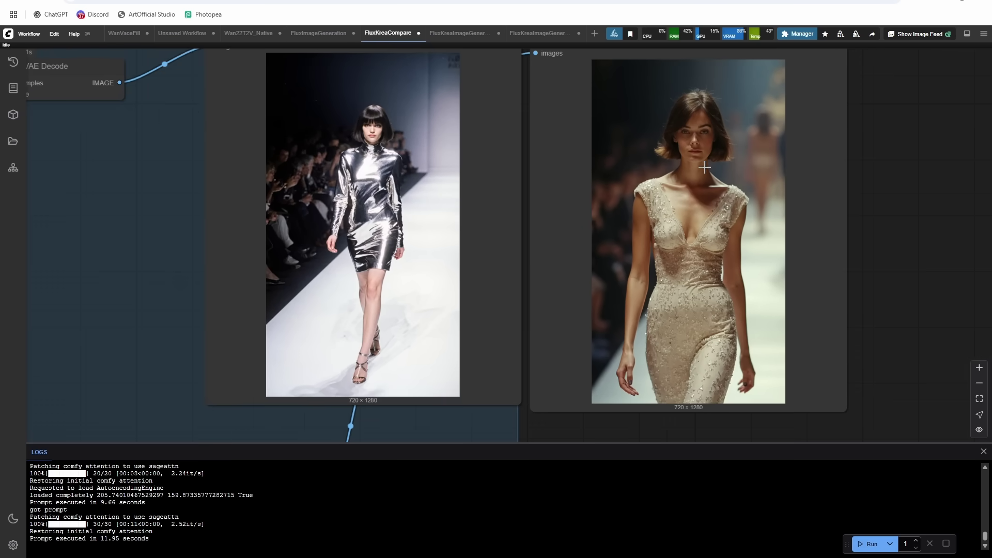
Inspect the Flux Dev model's face and dress up close, and return to the Flux Krea runway image.
scroll(715, 135, up, 5)
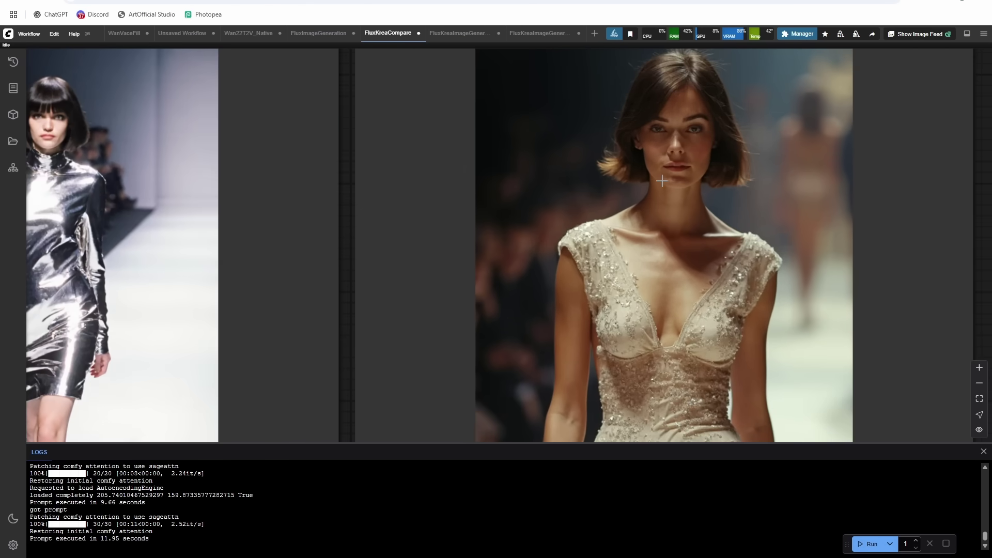
scroll(667, 179, down, 3)
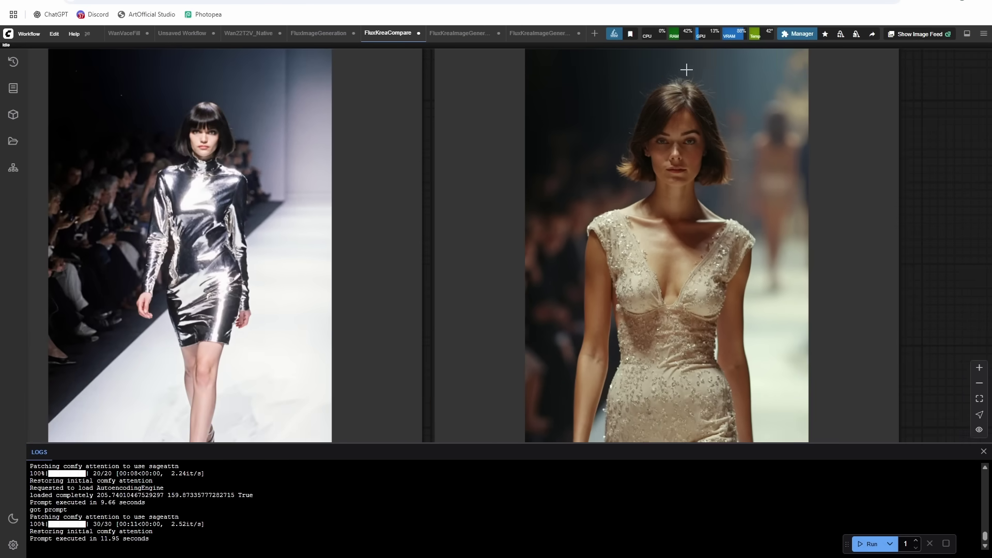
scroll(643, 177, up, 6)
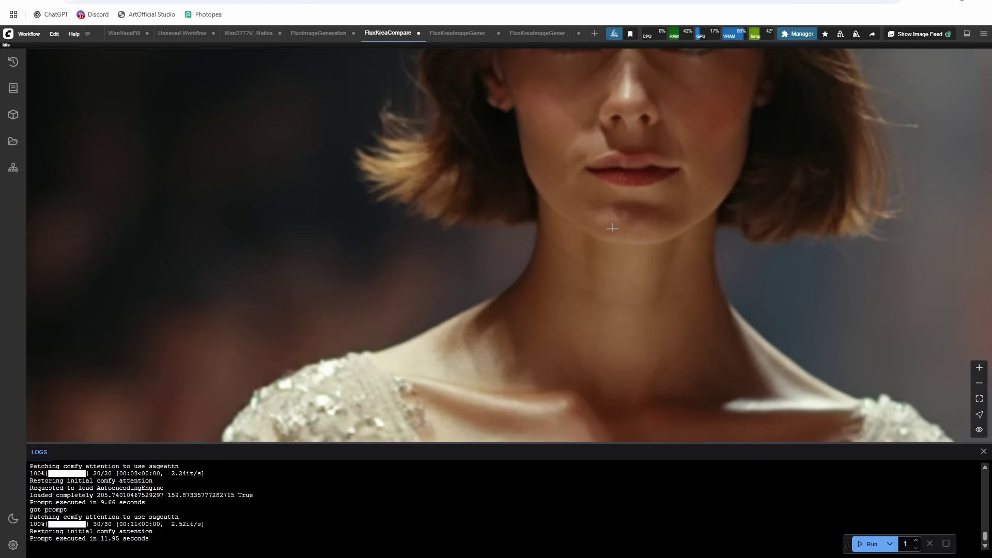
scroll(661, 226, down, 15)
drag(660, 225, 855, 182)
drag(120, 187, 302, 118)
scroll(565, 141, down, 1)
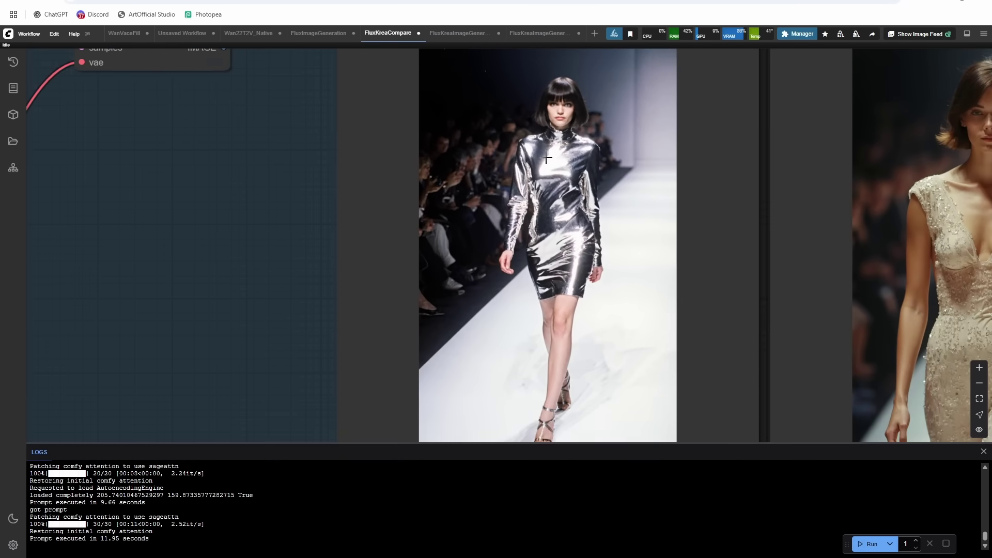
Replace the prompt with a two-panel scene: a blue anime woman driving a car on the left, a pink anime man driving a car on the right.
drag(179, 181, 176, 247)
drag(252, 248, 222, 203)
scroll(513, 154, up, 3)
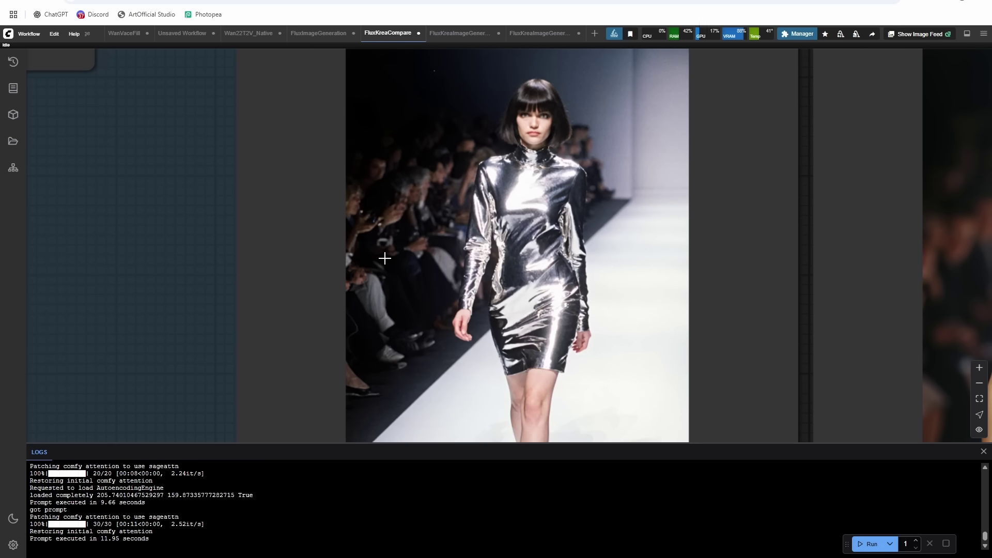
scroll(411, 263, down, 10)
scroll(425, 288, up, 5)
drag(226, 292, 213, 265)
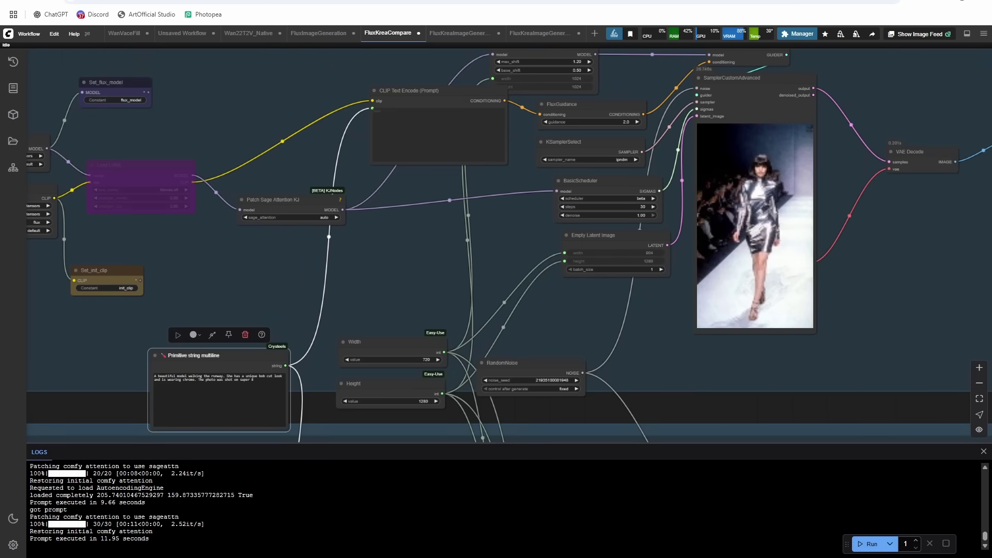
drag(362, 272, 569, 136)
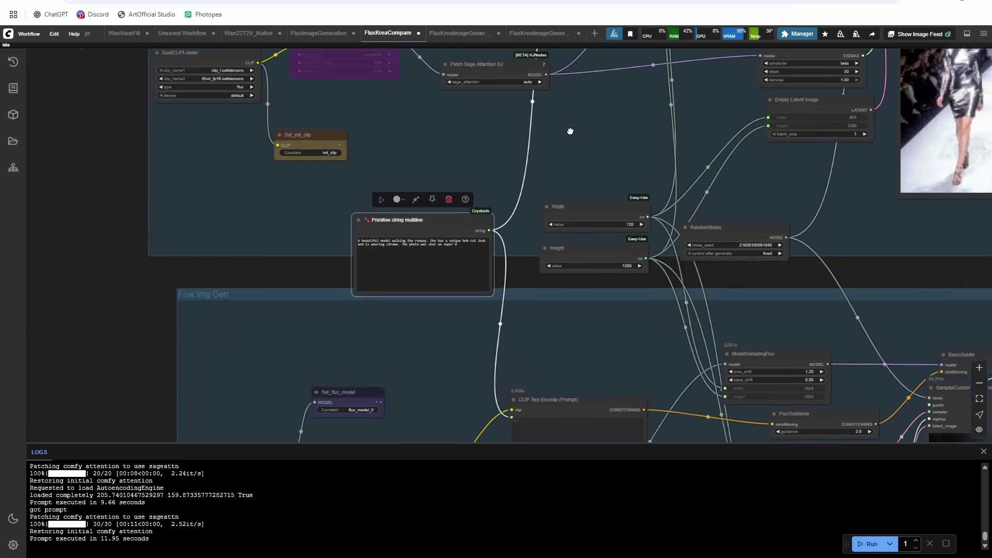
scroll(470, 230, up, 4)
drag(454, 251, 117, 212)
text(Two panel scene on the left is a blue anime scene with an anime woman driving a car, on the right is a pink scene of an anime man driving a car)
scroll(417, 206, up, 4)
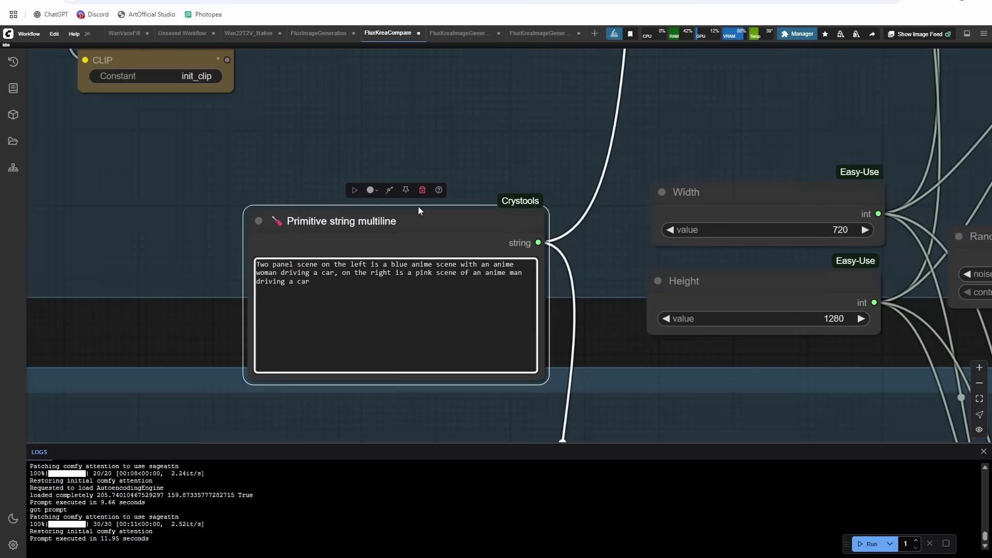
Generate the two-panel anime images at 1280 by 720 and bring the Flux Krea and Flux Dev previews into view.
scroll(450, 145, down, 2)
drag(511, 115, 228, 166)
drag(614, 98, 187, 244)
scroll(279, 203, down, 4)
drag(360, 297, 469, 76)
scroll(452, 158, down, 3)
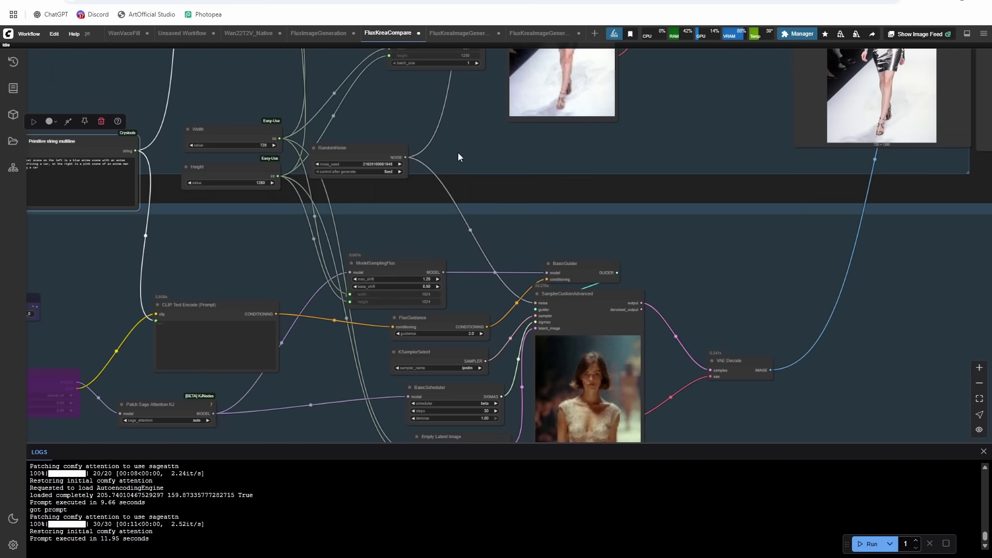
drag(461, 155, 476, 195)
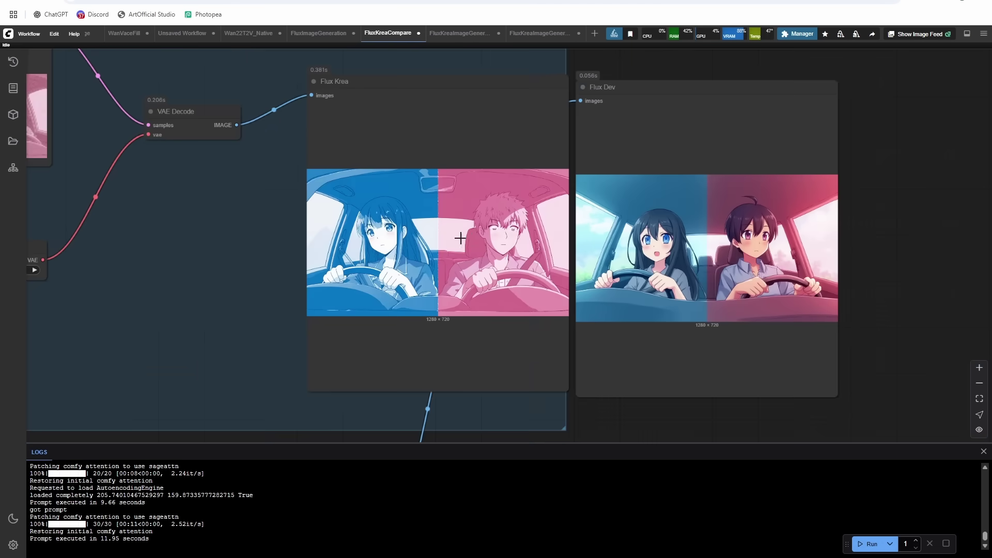
Compare the two anime driving images for how well they follow the blue and pink two-panel split.
scroll(696, 252, up, 1)
scroll(696, 252, up, 1)
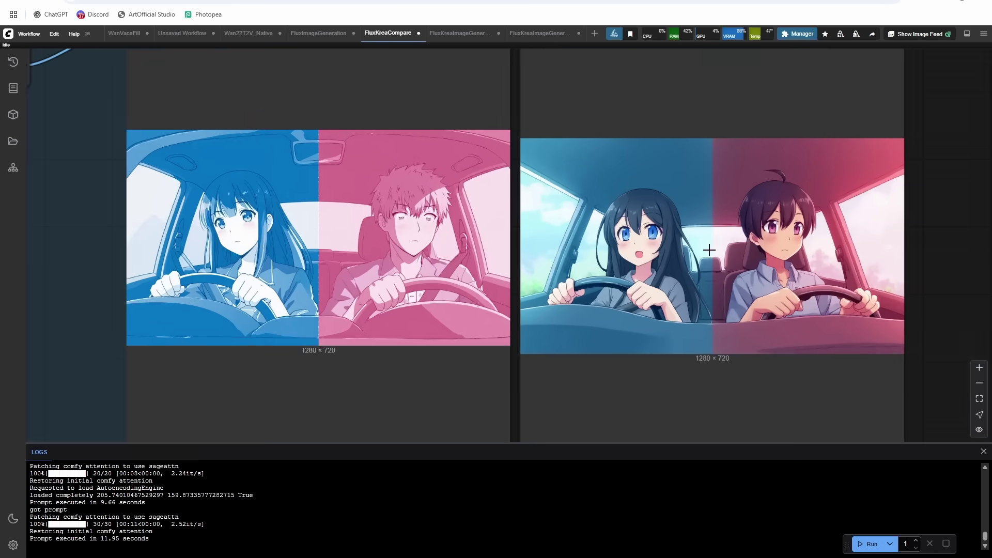
scroll(706, 250, down, 1)
scroll(701, 240, down, 1)
scroll(500, 229, up, 3)
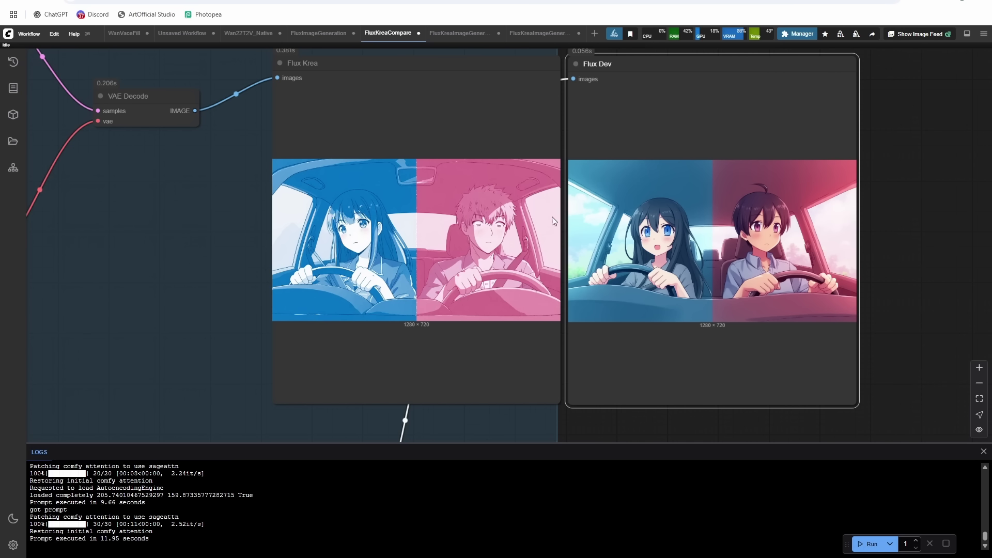
scroll(644, 210, down, 1)
Set the prompt to "Vintage film photography of two dogs playing by a childs playground" and generate both images.
drag(254, 264, 991, 183)
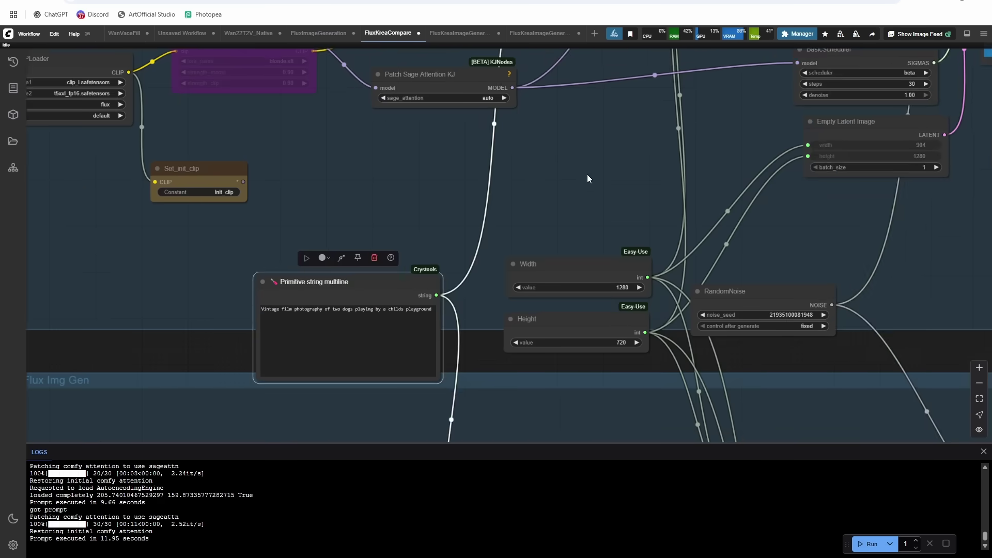
scroll(648, 166, down, 3)
drag(648, 166, 367, 201)
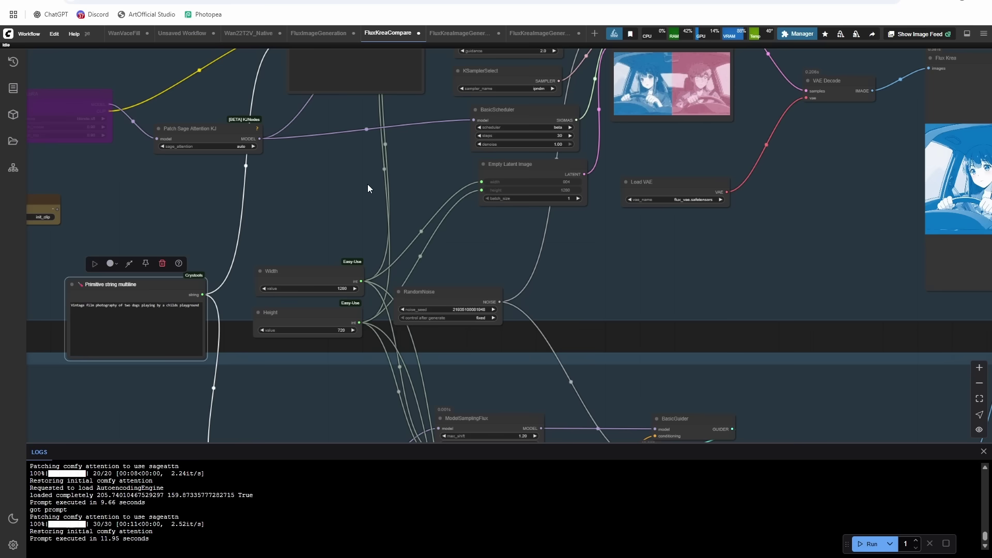
key(ctrl+Return)
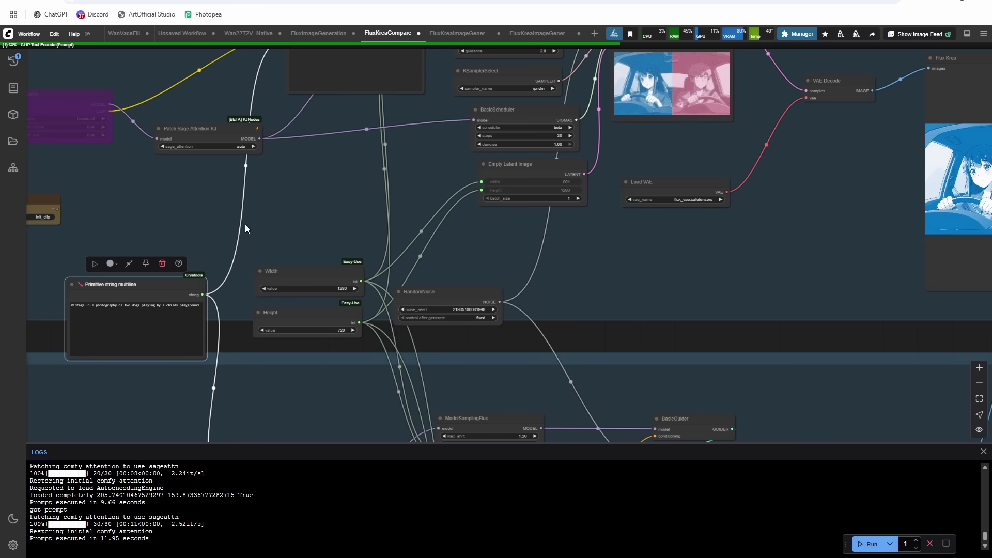
drag(286, 210, 236, 249)
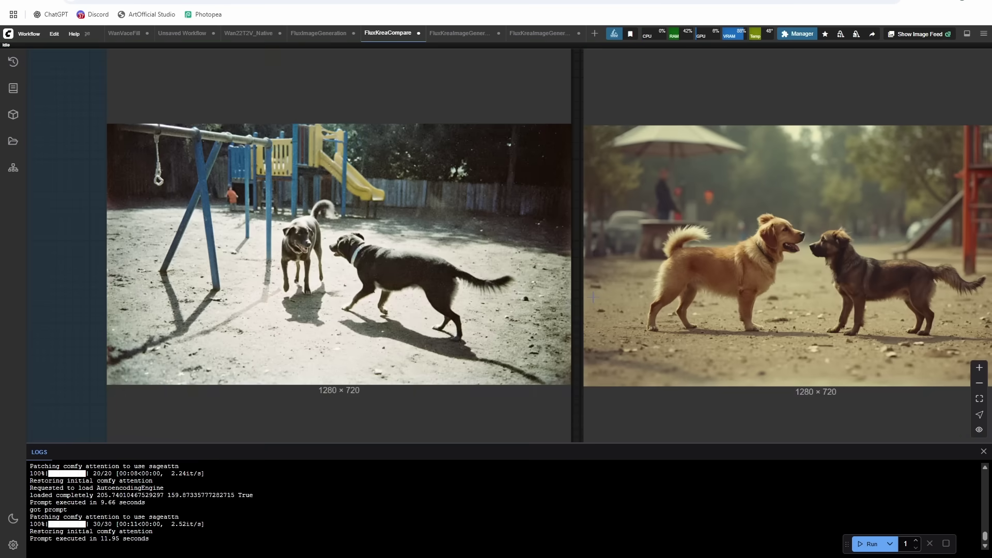
Compare the two dog playground images for vintage film look, and inspect the dogs and playground in the Flux Krea version up close.
scroll(592, 297, down, 1)
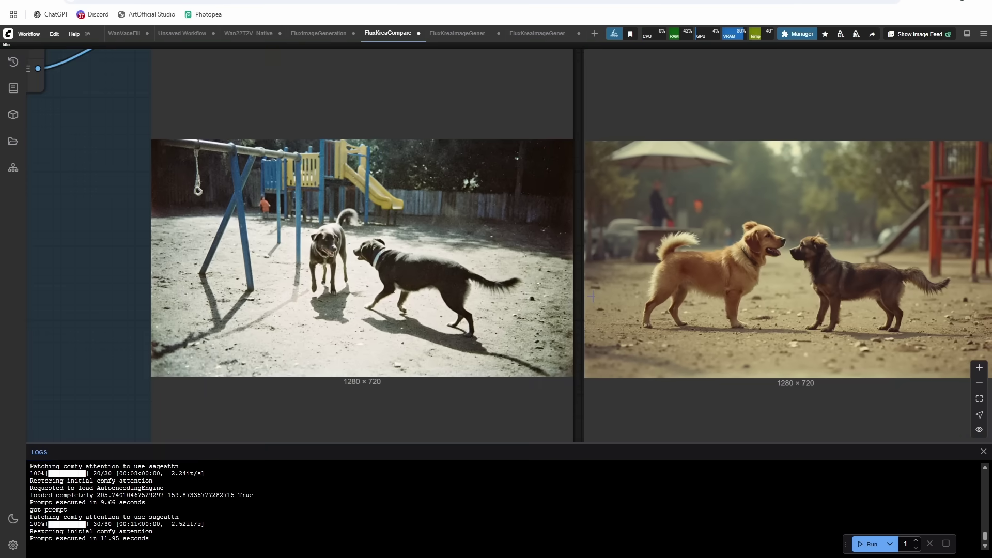
scroll(556, 231, down, 1)
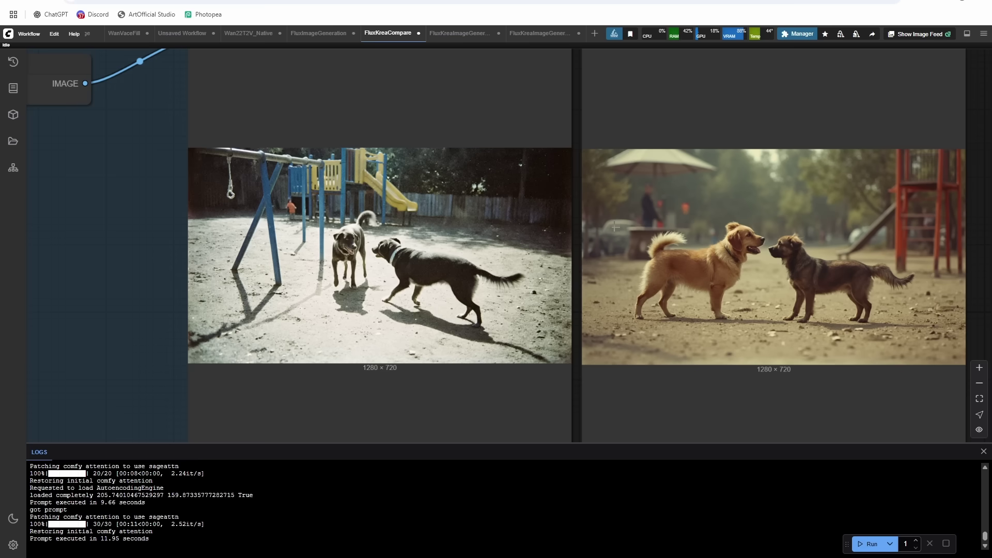
scroll(323, 244, up, 3)
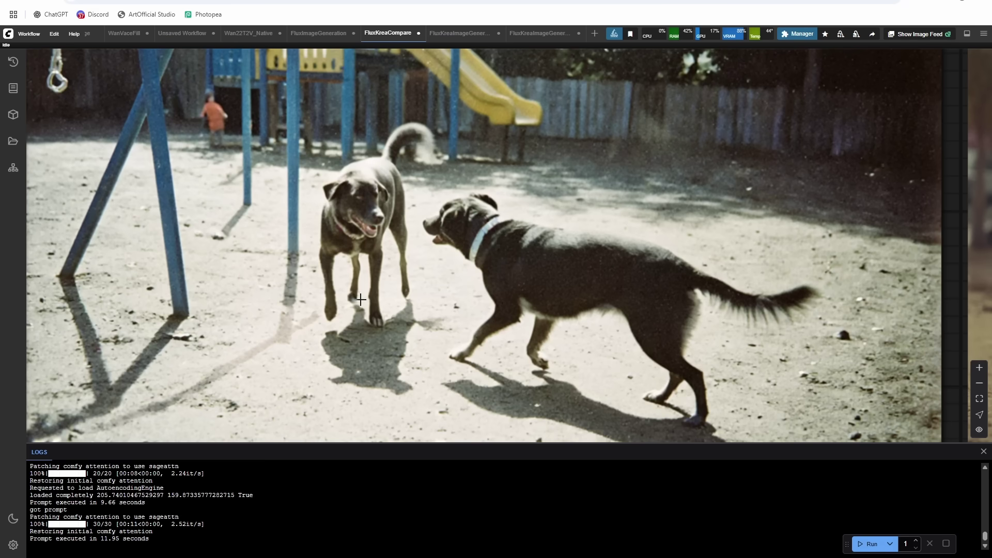
scroll(345, 213, down, 1)
scroll(346, 213, down, 2)
scroll(222, 193, down, 1)
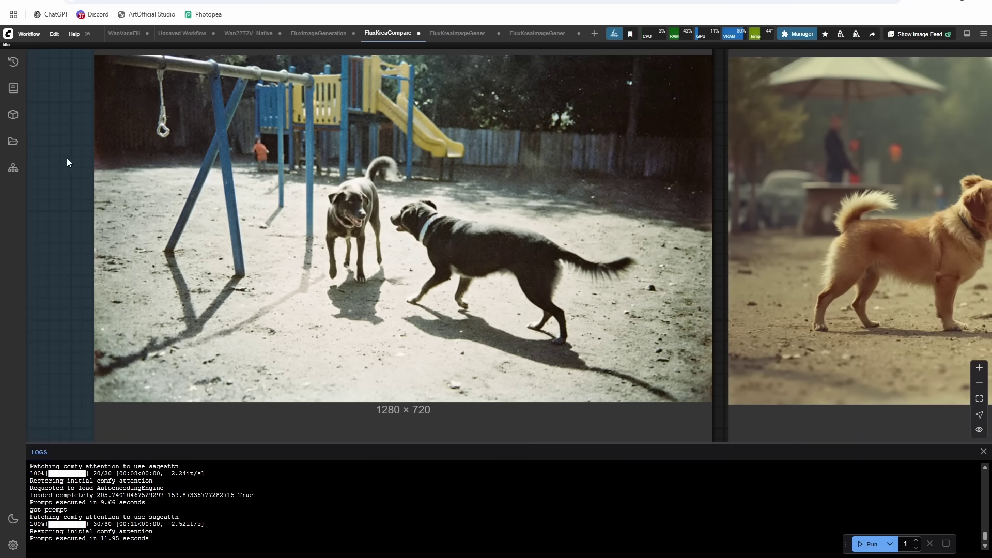
drag(66, 158, 128, 257)
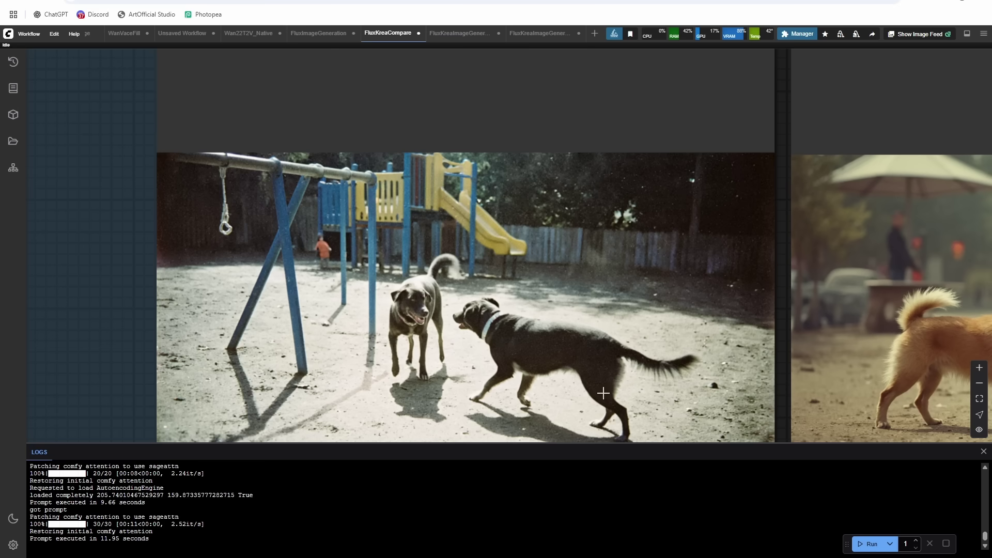
drag(604, 378, 603, 312)
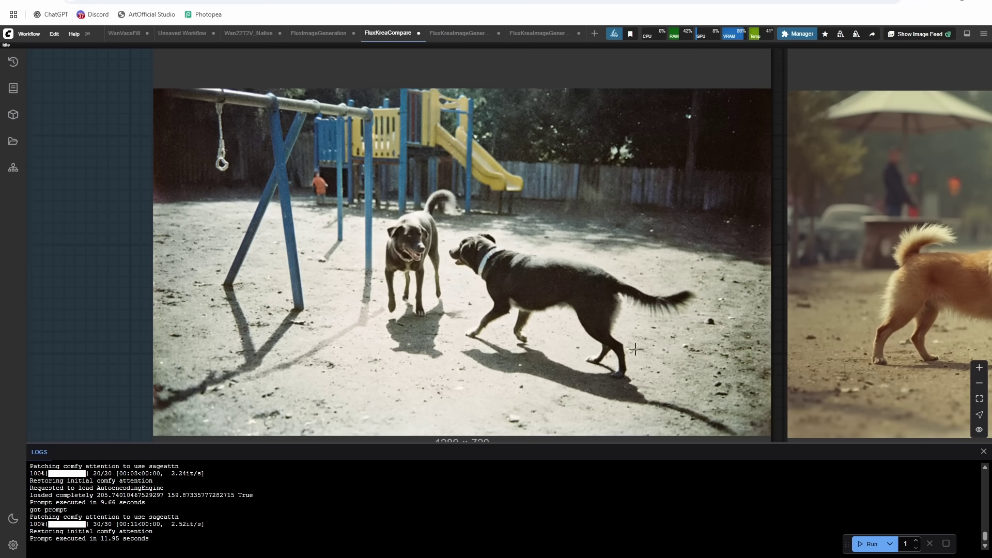
Review the dog prompt and the generation settings nodes, and look again at both playground images side by side.
scroll(645, 263, down, 15)
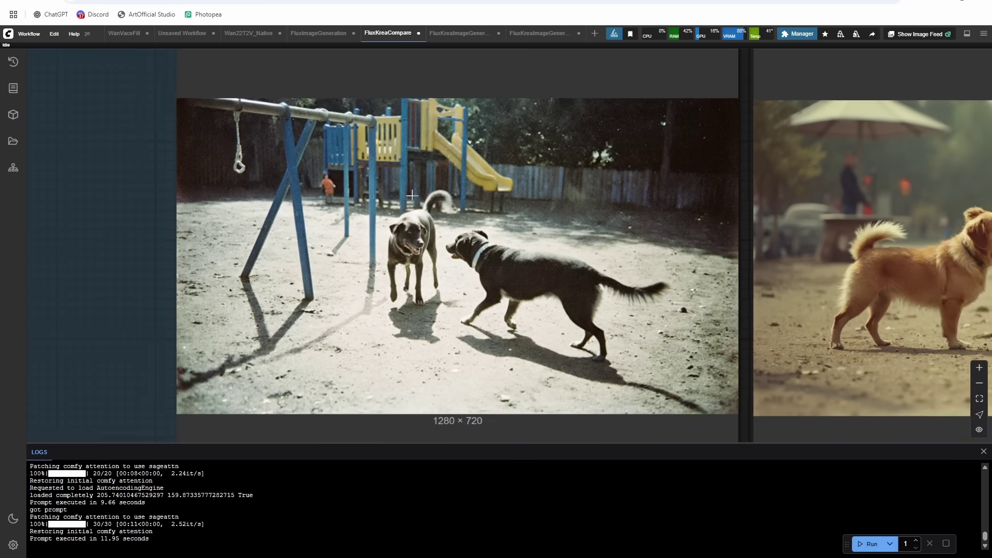
scroll(645, 262, up, 10)
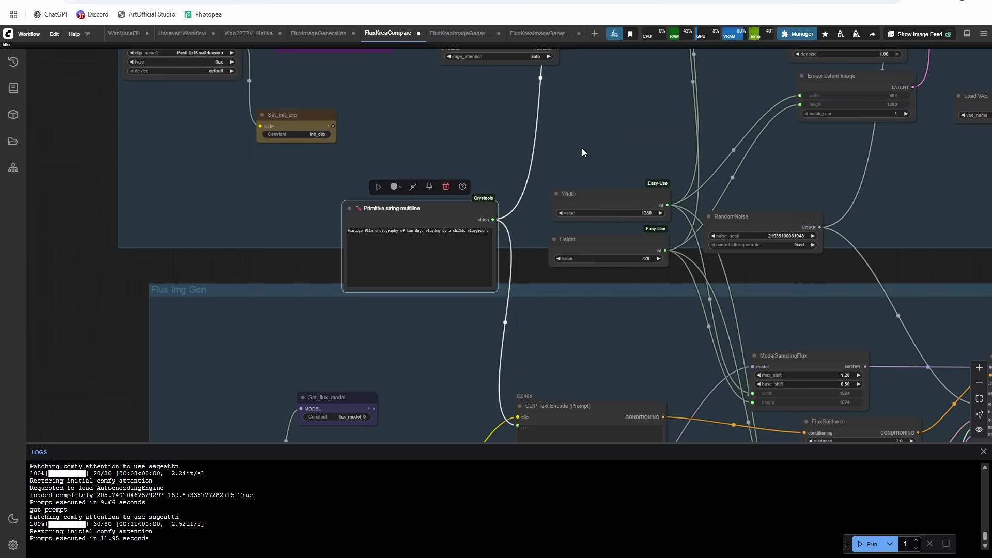
drag(583, 147, 368, 298)
scroll(821, 194, up, 6)
drag(846, 259, 410, 198)
scroll(598, 232, down, 2)
drag(630, 267, 293, 207)
scroll(466, 237, up, 2)
drag(615, 184, 380, 193)
scroll(380, 193, down, 1)
scroll(380, 193, up, 2)
scroll(411, 202, down, 1)
drag(70, 218, 107, 193)
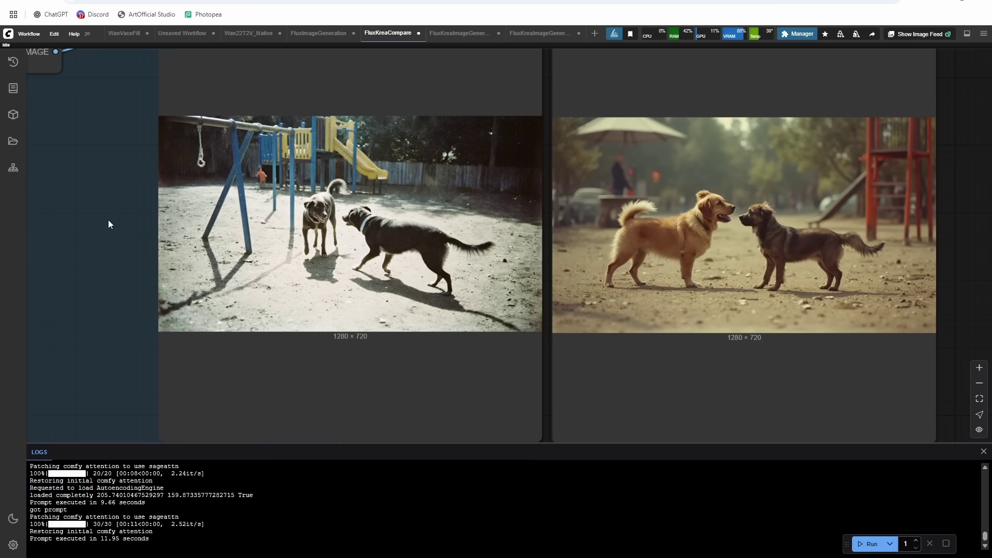
drag(109, 224, 122, 256)
scroll(123, 256, down, 4)
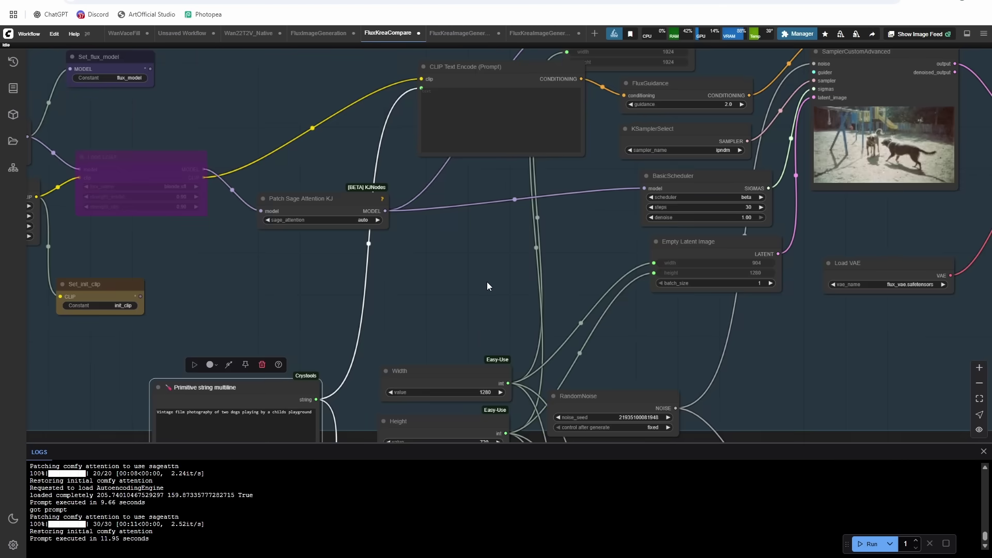